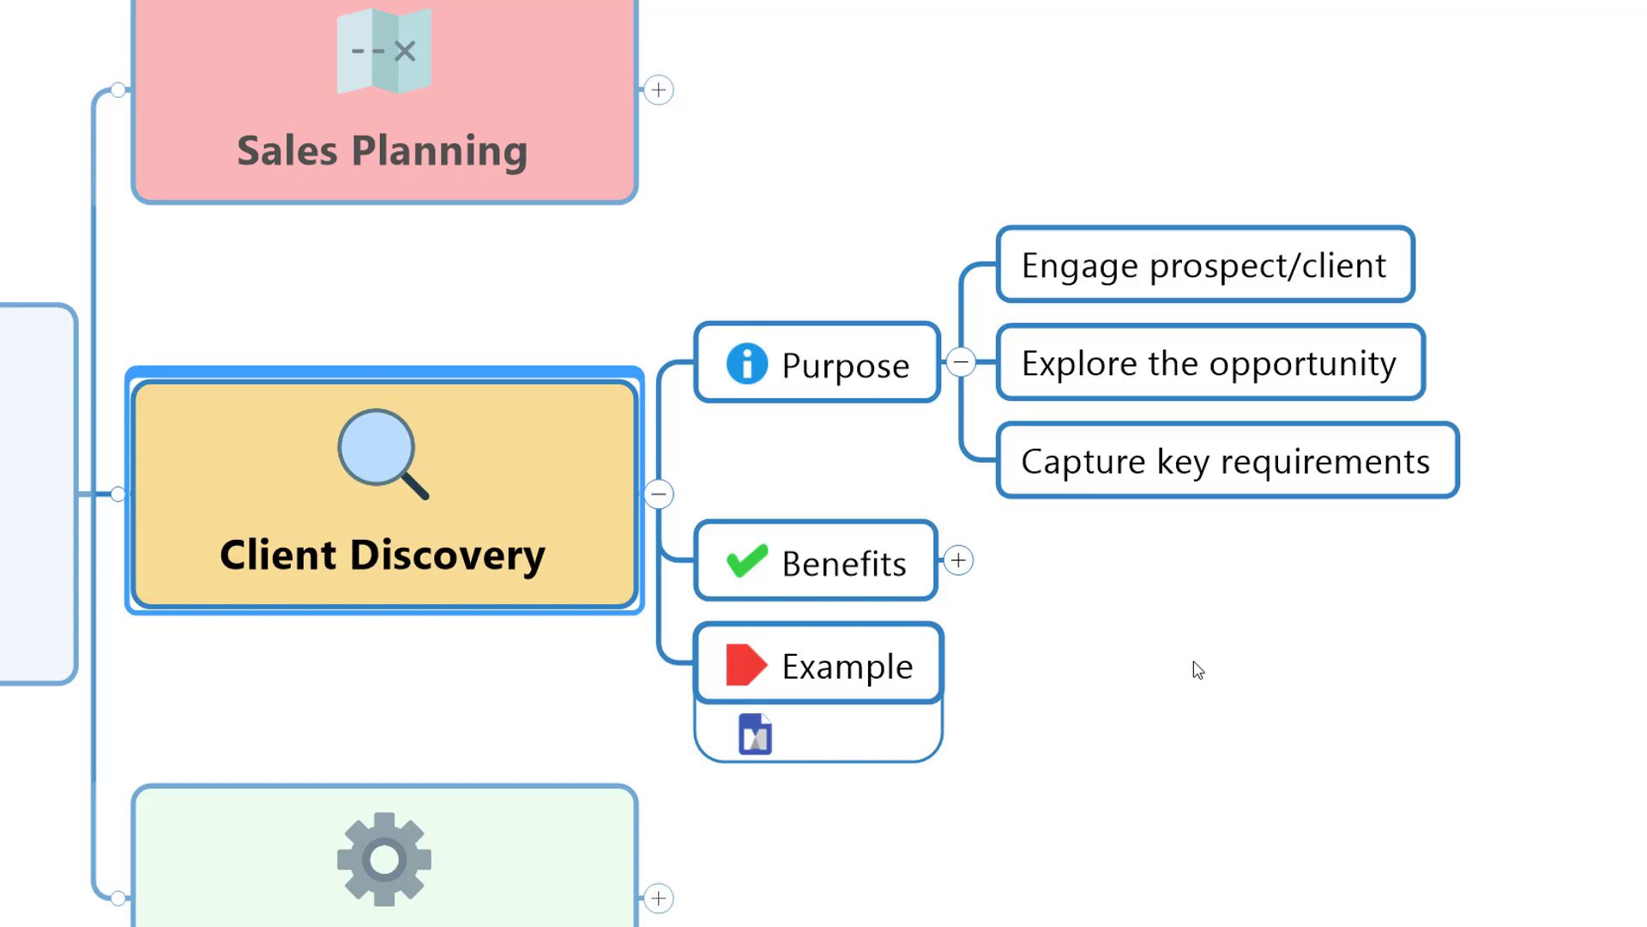
# Step: Expand Benefits and Flexible structure to show "Tell me more...", Follow the dialogue and Bring back to structure
pyautogui.click(900, 566)
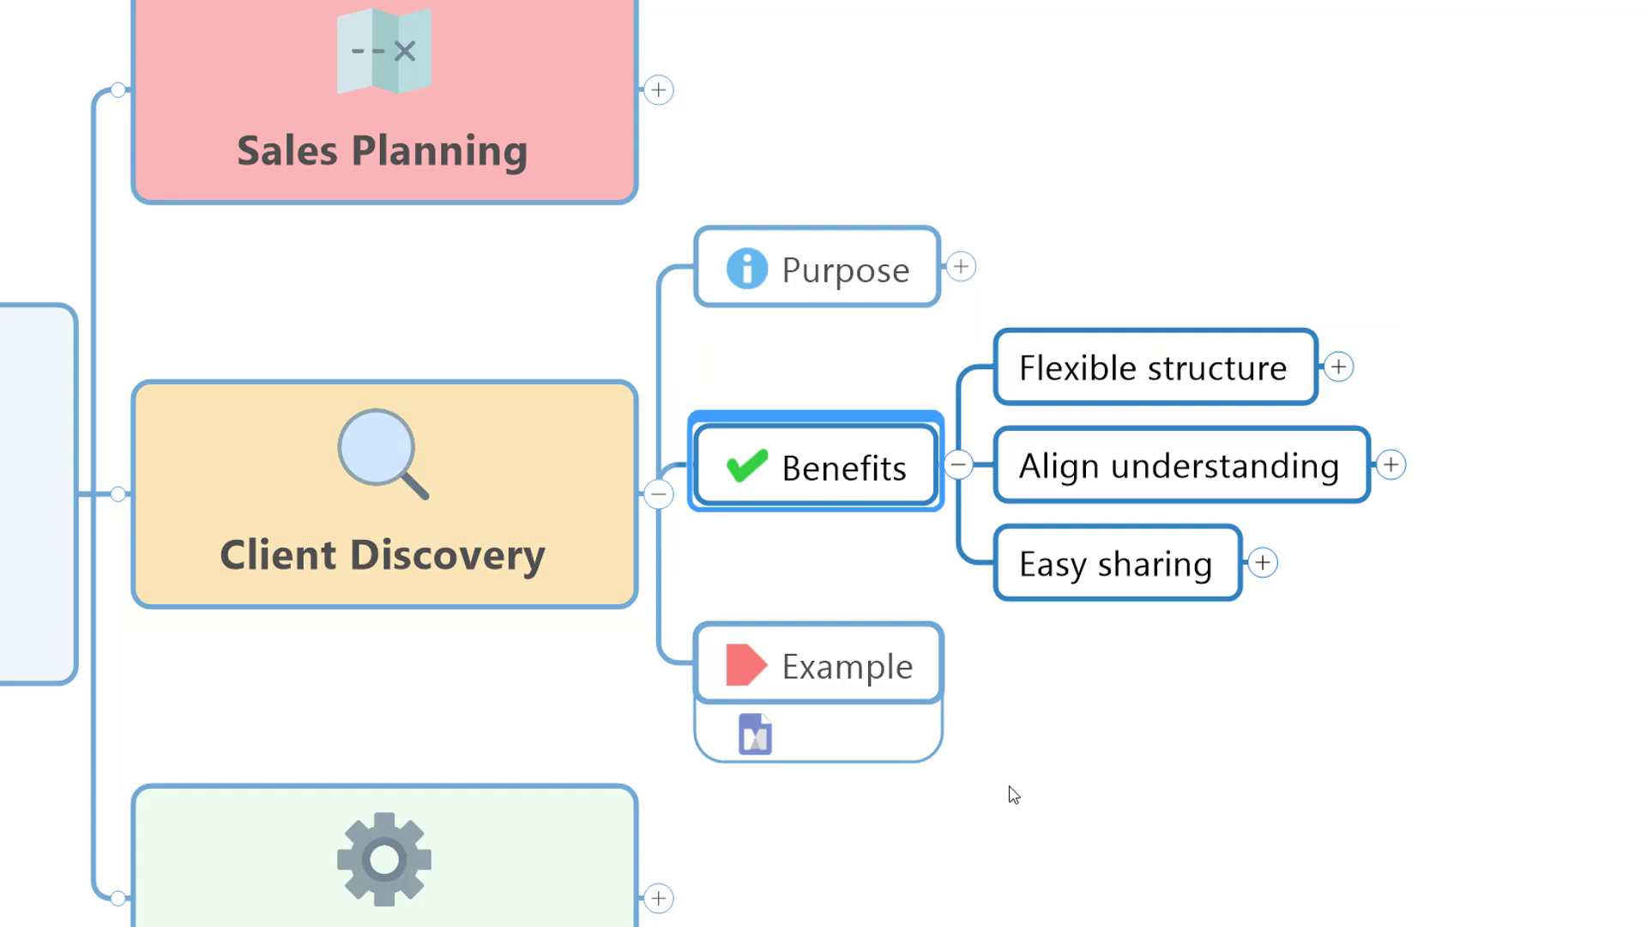
pyautogui.press('Right')
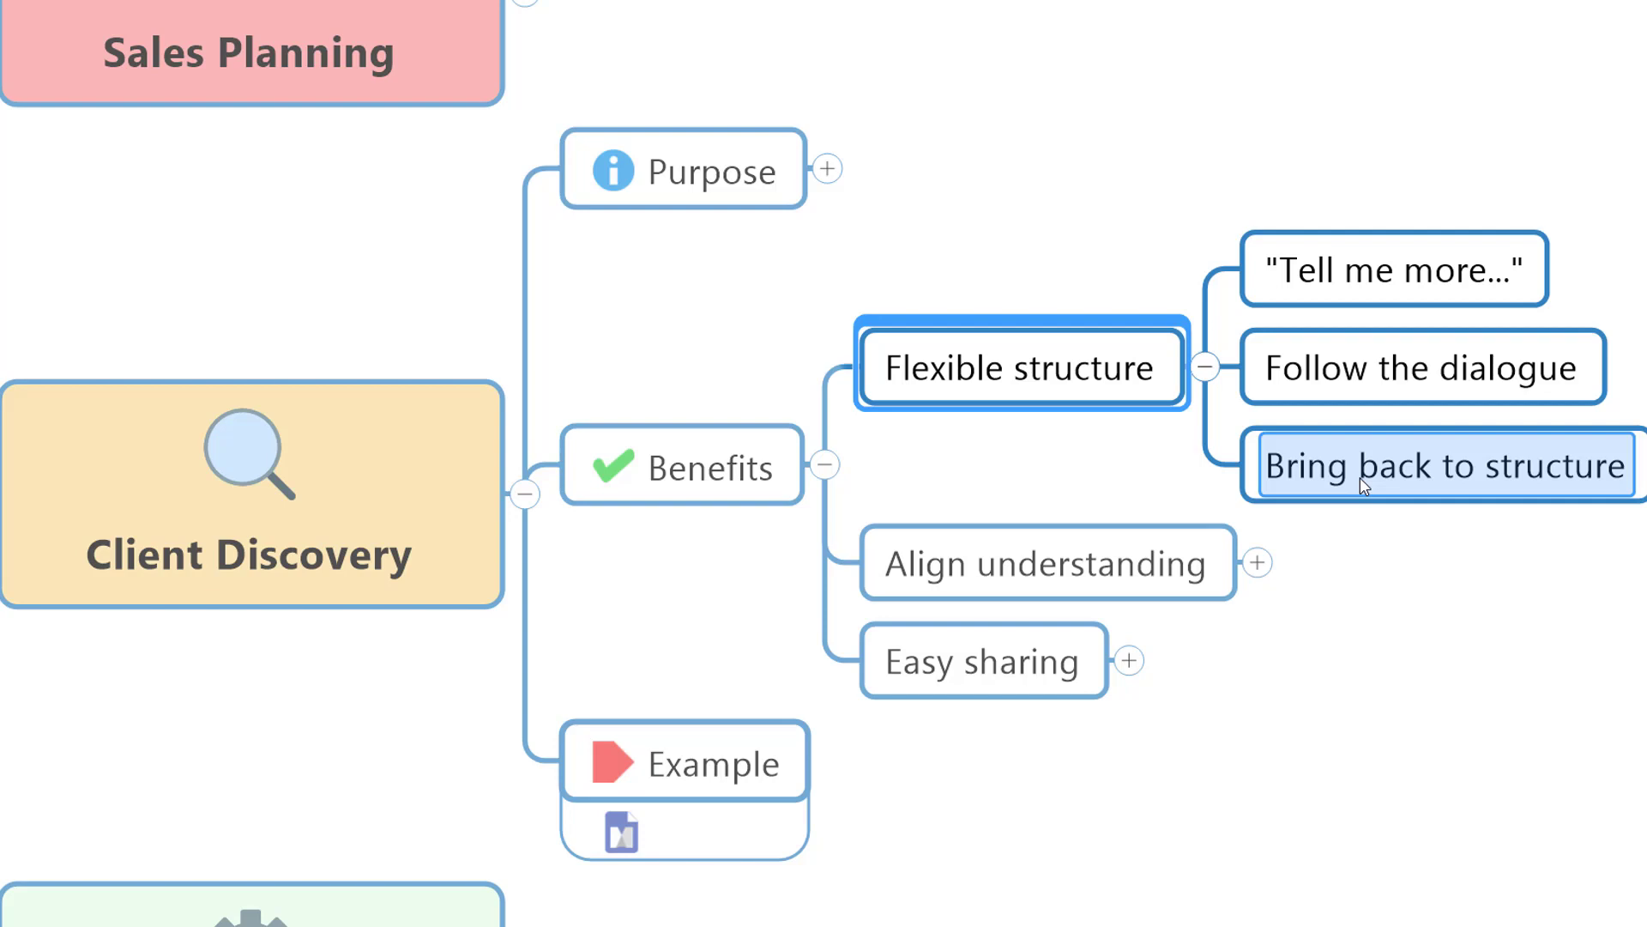
# Step: Expand the Align understanding subtopic
pyautogui.click(986, 590)
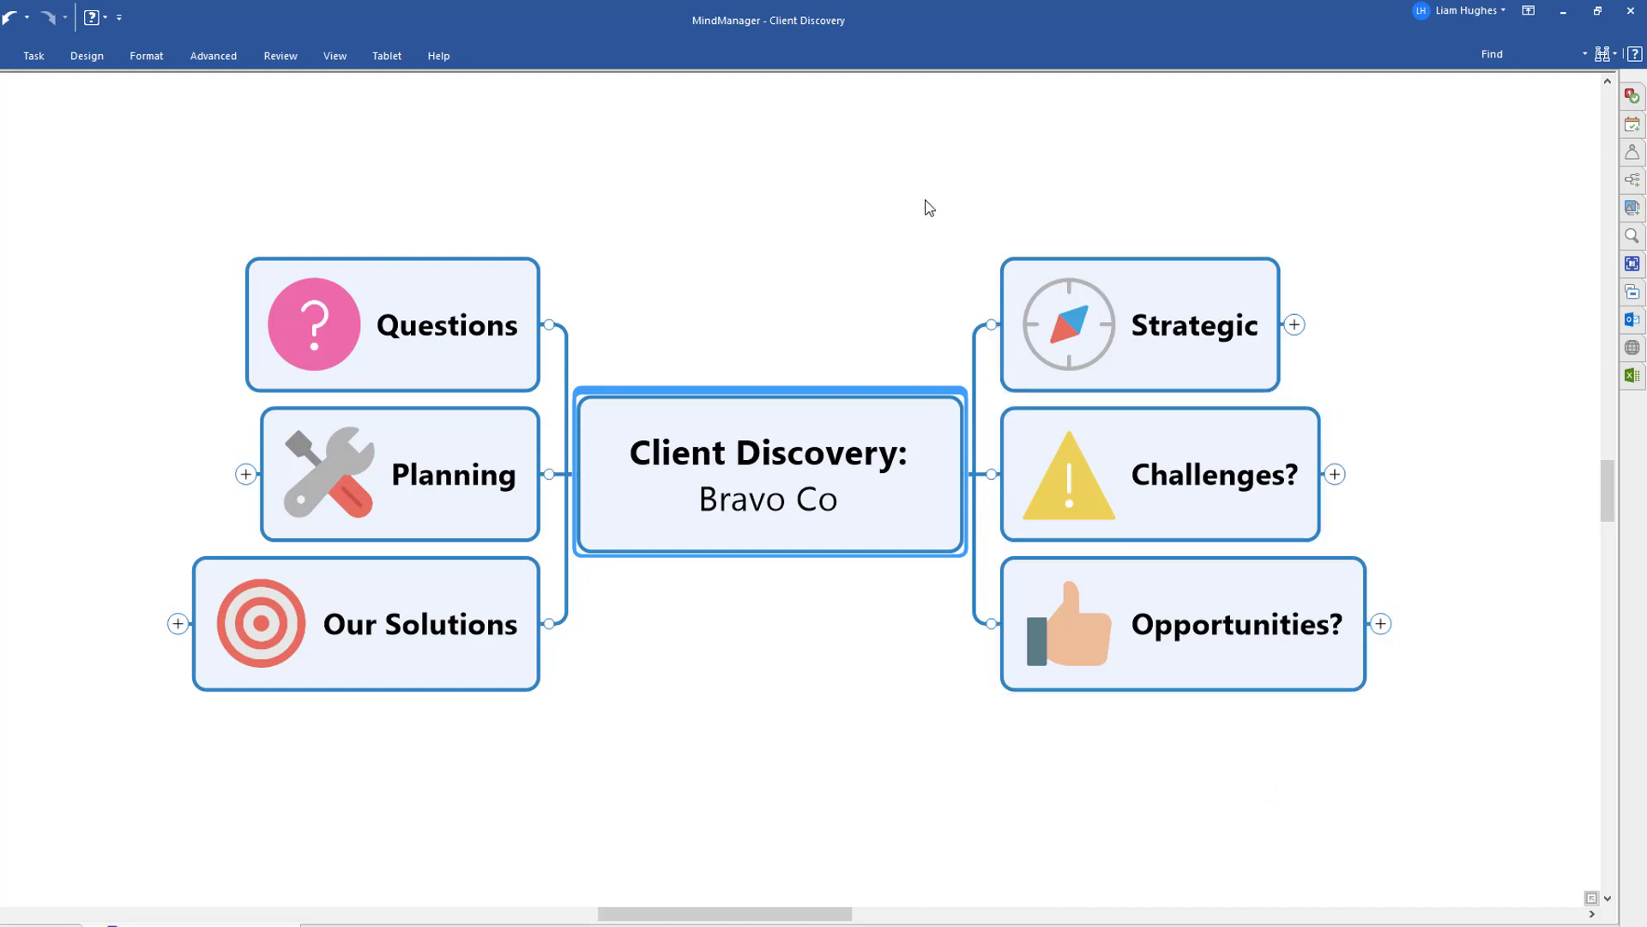
# Step: Expand Strategic, Challenges? and Opportunities? with F4 to reveal Objectives, Priorities, Projects and Internal/External
pyautogui.moveTo(888, 183); pyautogui.dragTo(1141, 296)
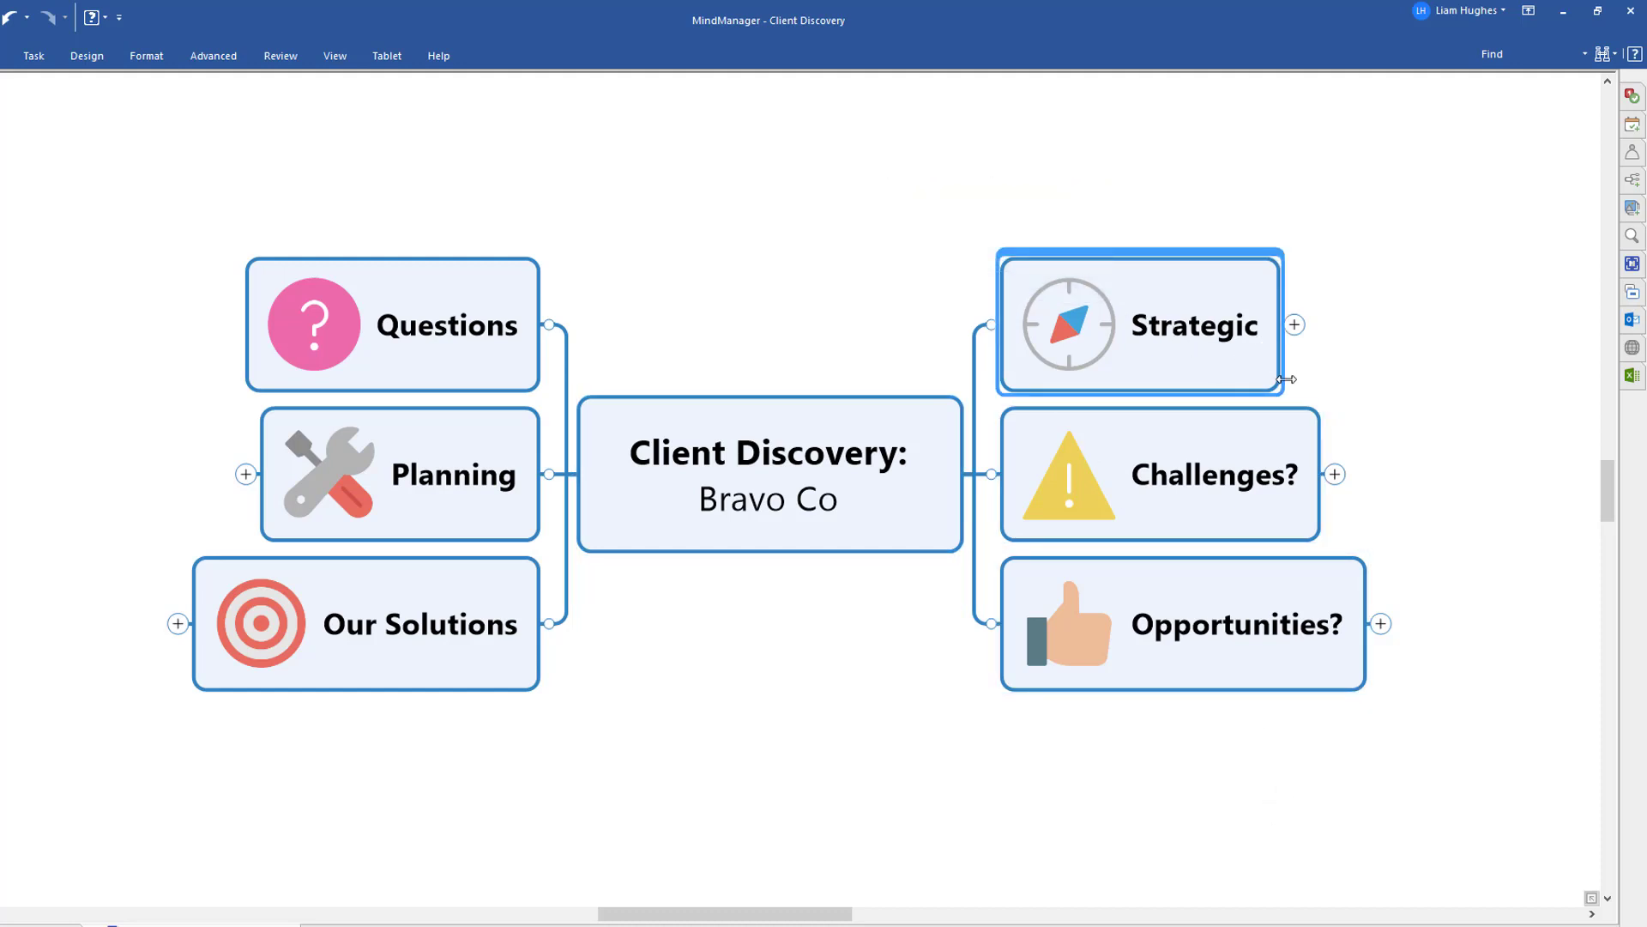
pyautogui.press('F4')
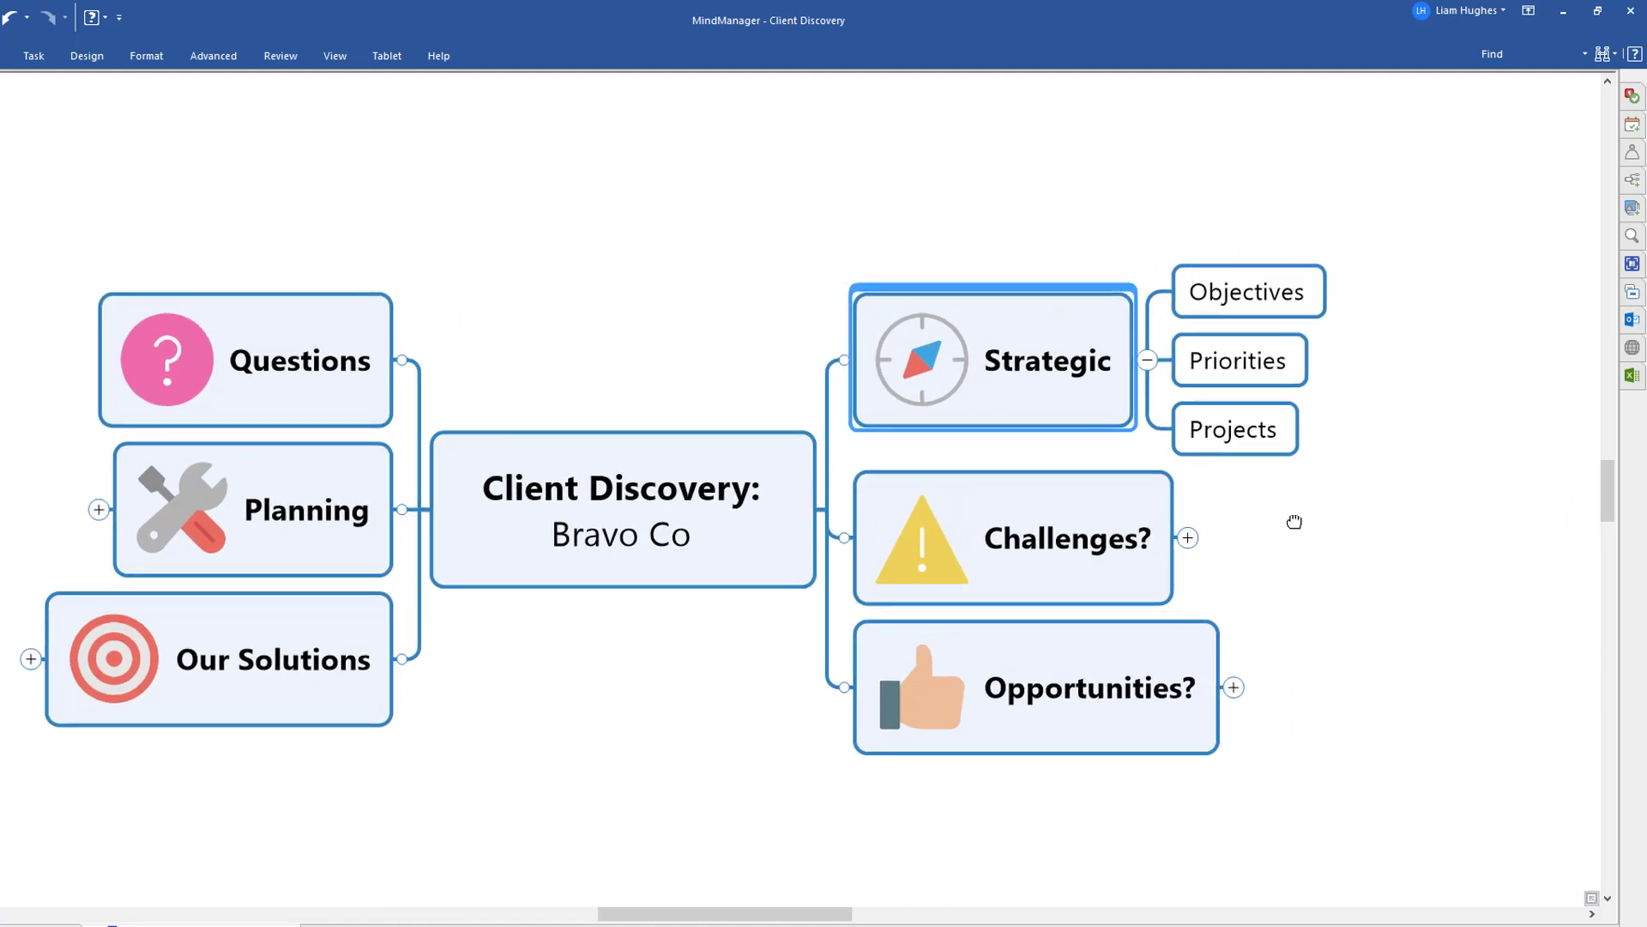
pyautogui.click(1095, 563)
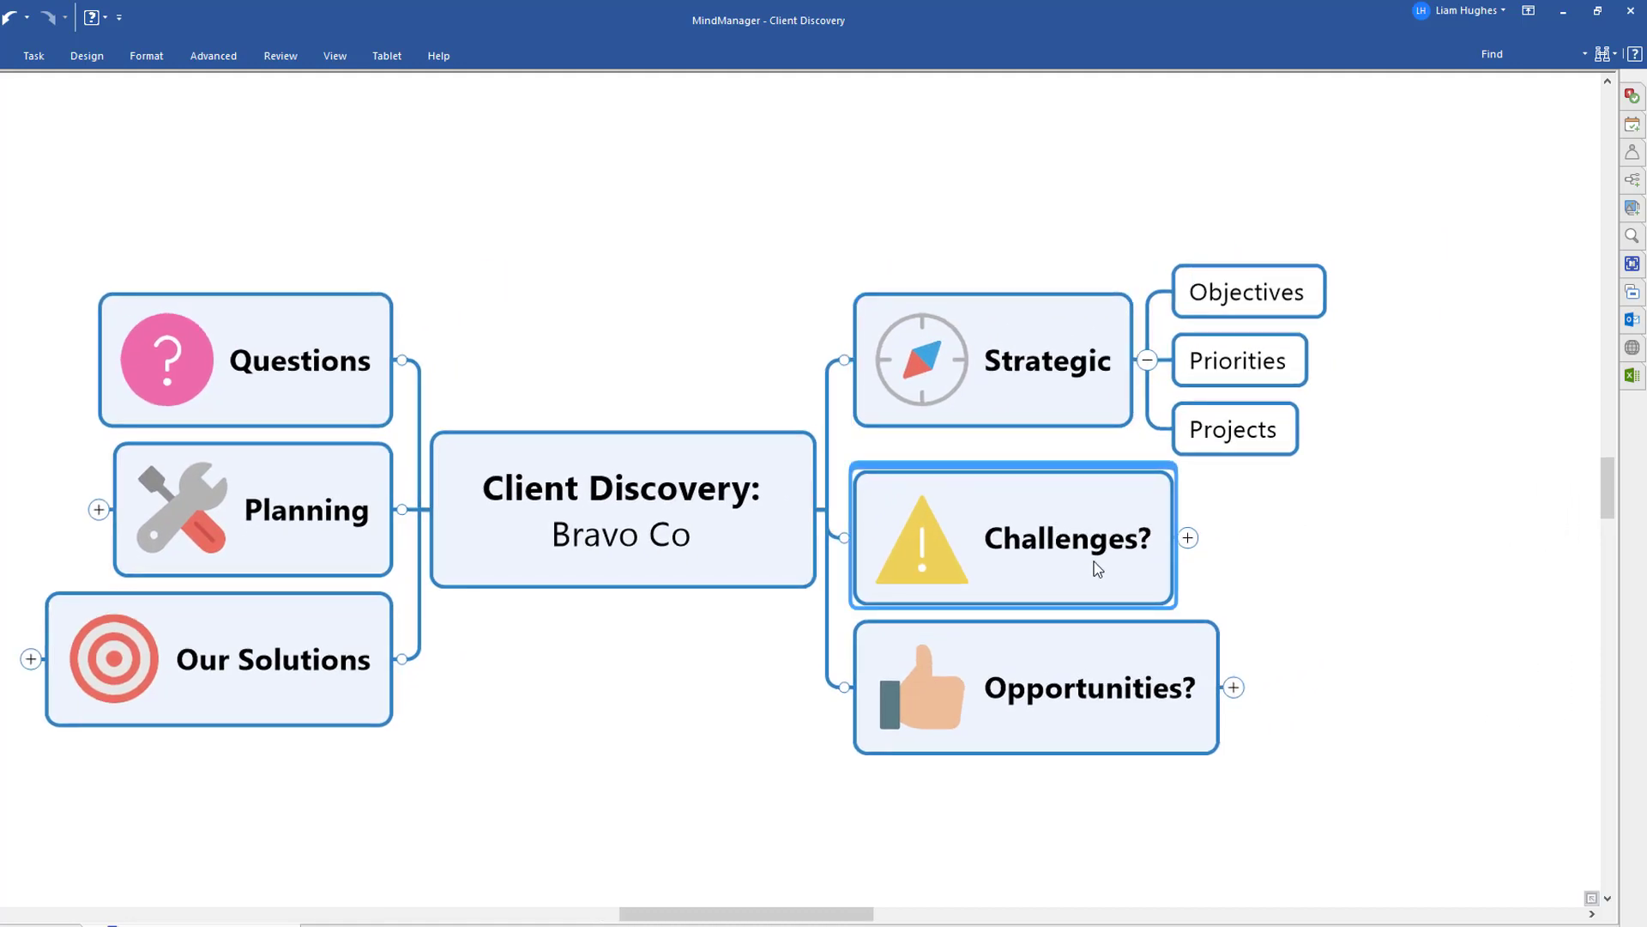
pyautogui.press('F4')
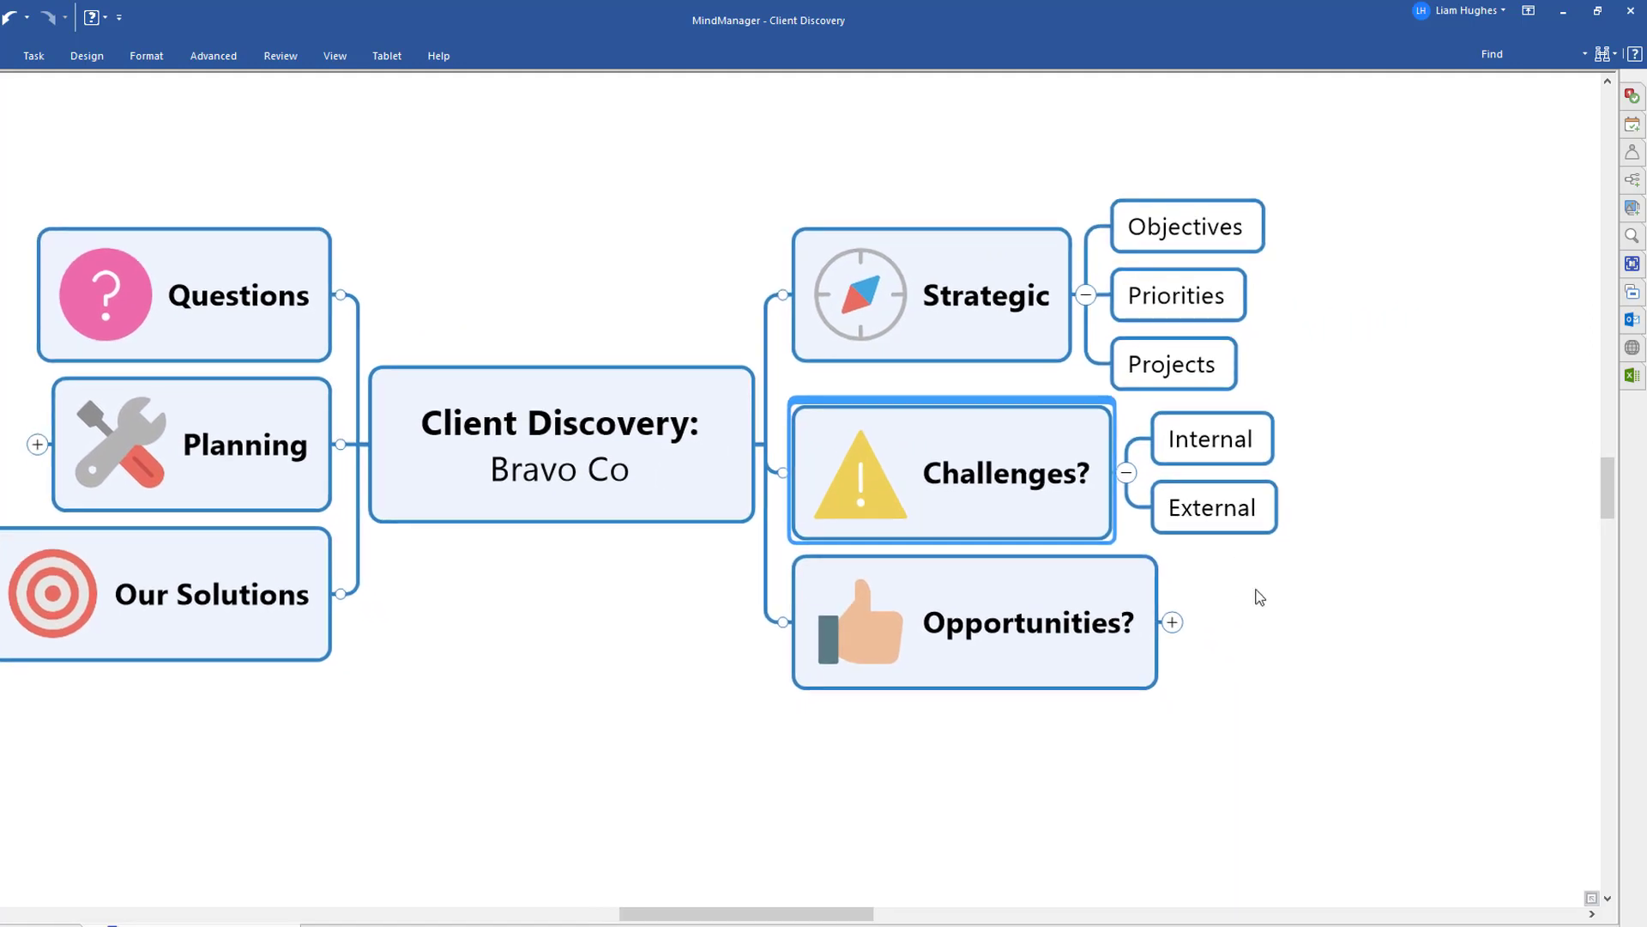
pyautogui.click(1114, 637)
pyautogui.press('F4')
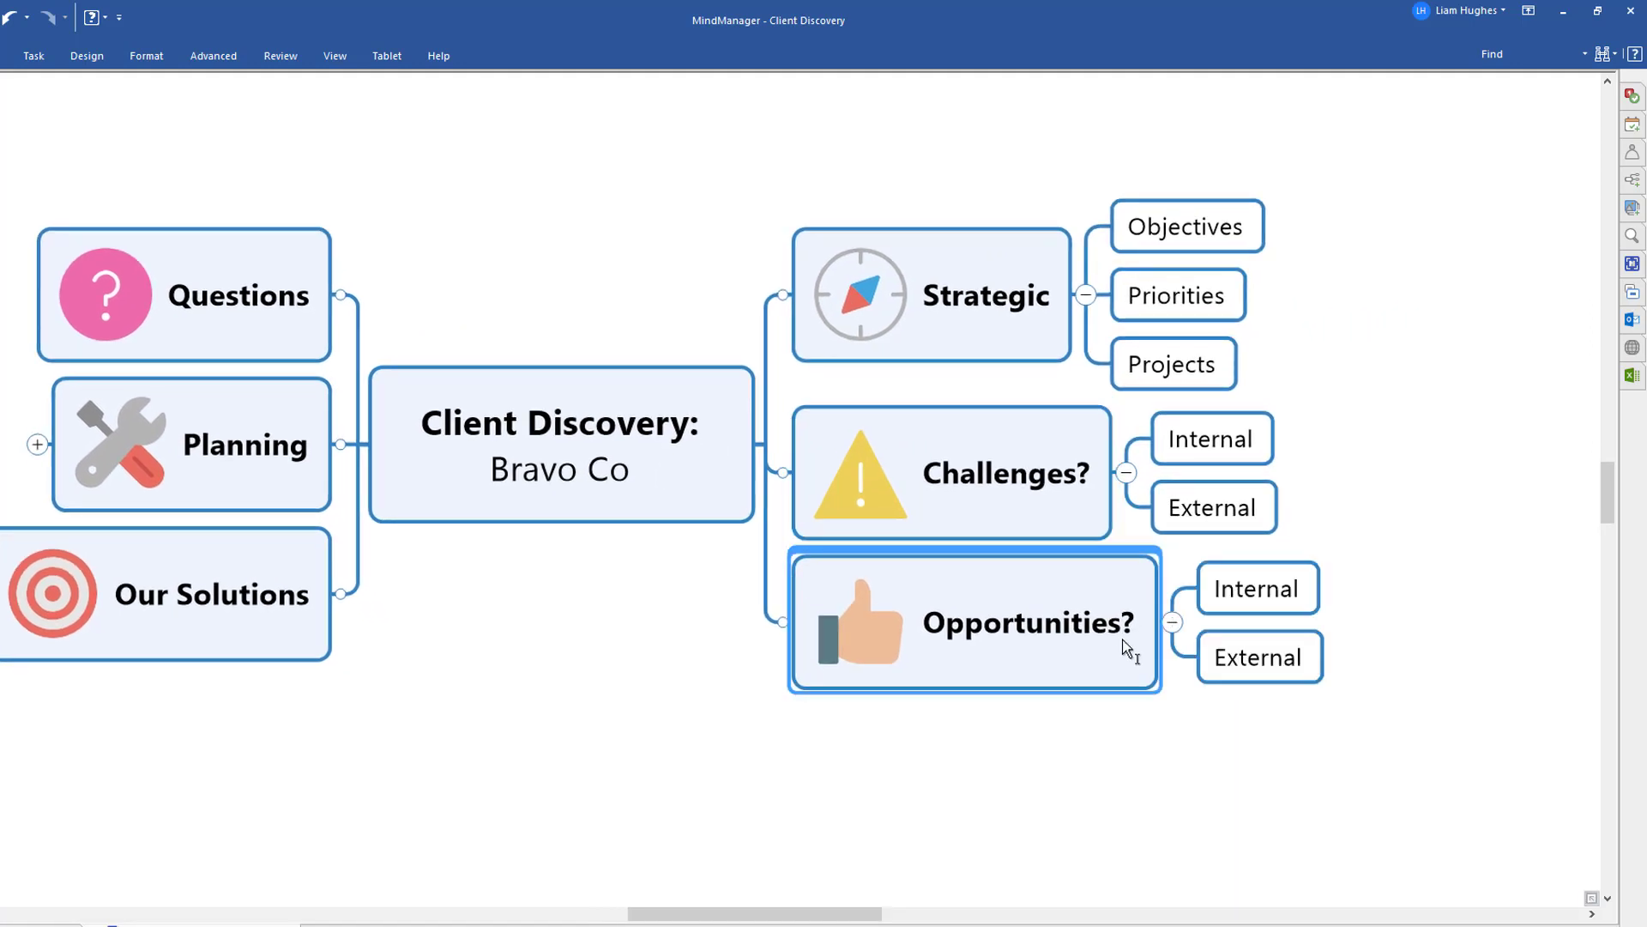
pyautogui.click(1355, 573)
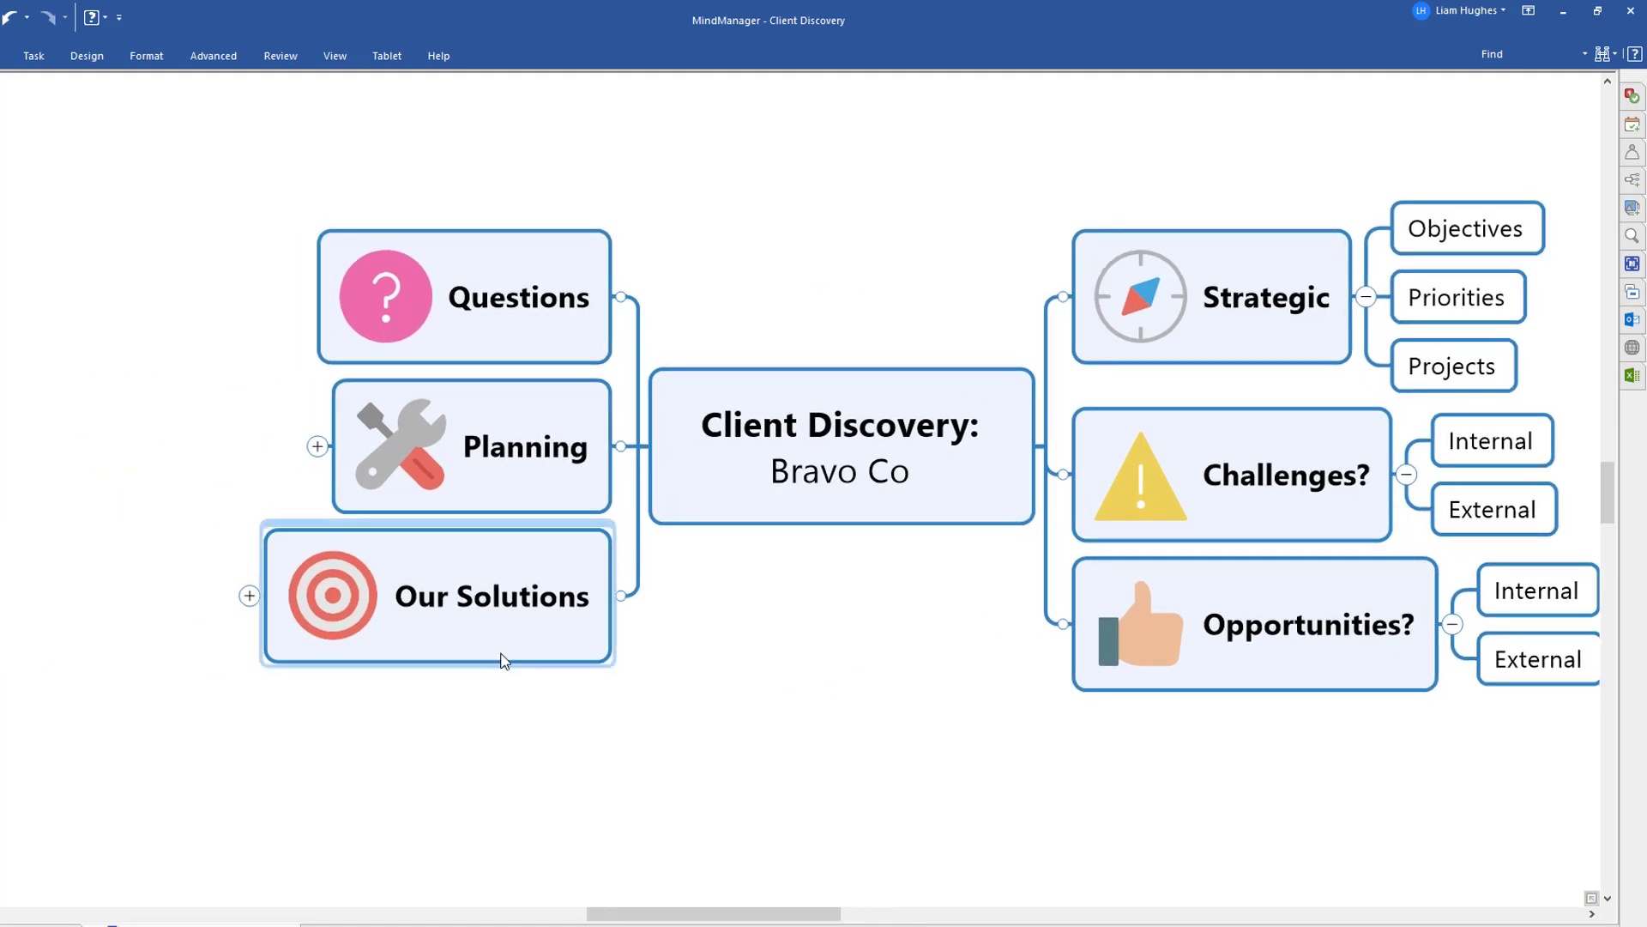
# Step: Expand Our Solutions, then expand Training for Business, PRO Membership and the Training Overview
pyautogui.click(503, 660)
pyautogui.press('F3')
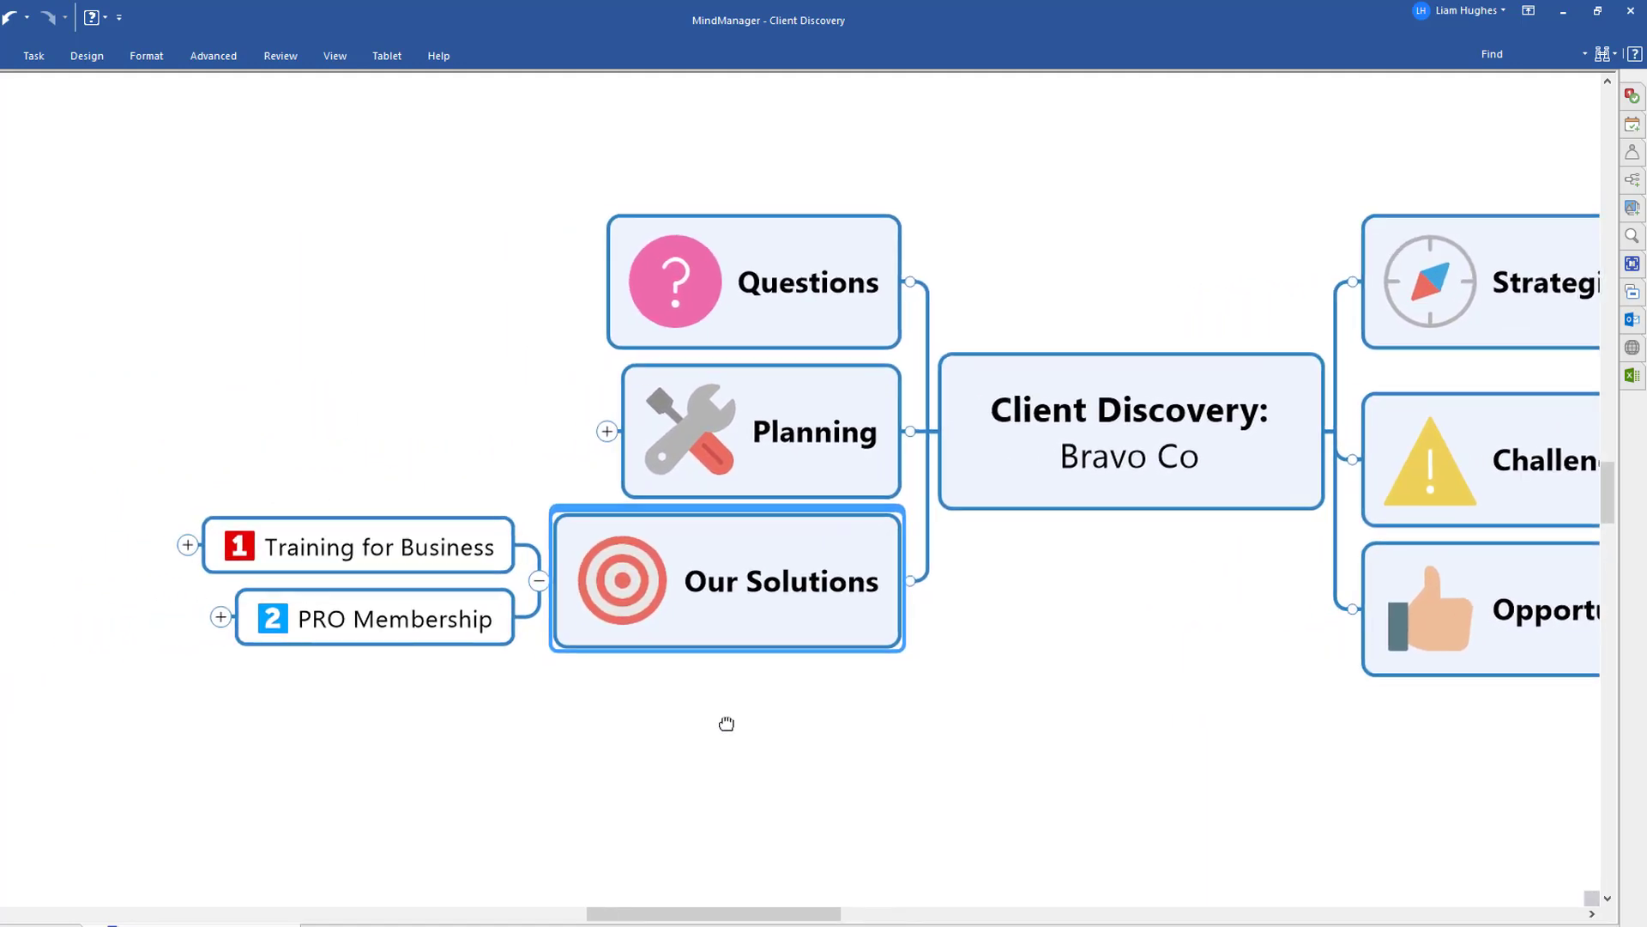
pyautogui.click(415, 568)
pyautogui.keyDown('ctrl'); pyautogui.click(415, 621); pyautogui.keyUp('ctrl')
pyautogui.press('F3')
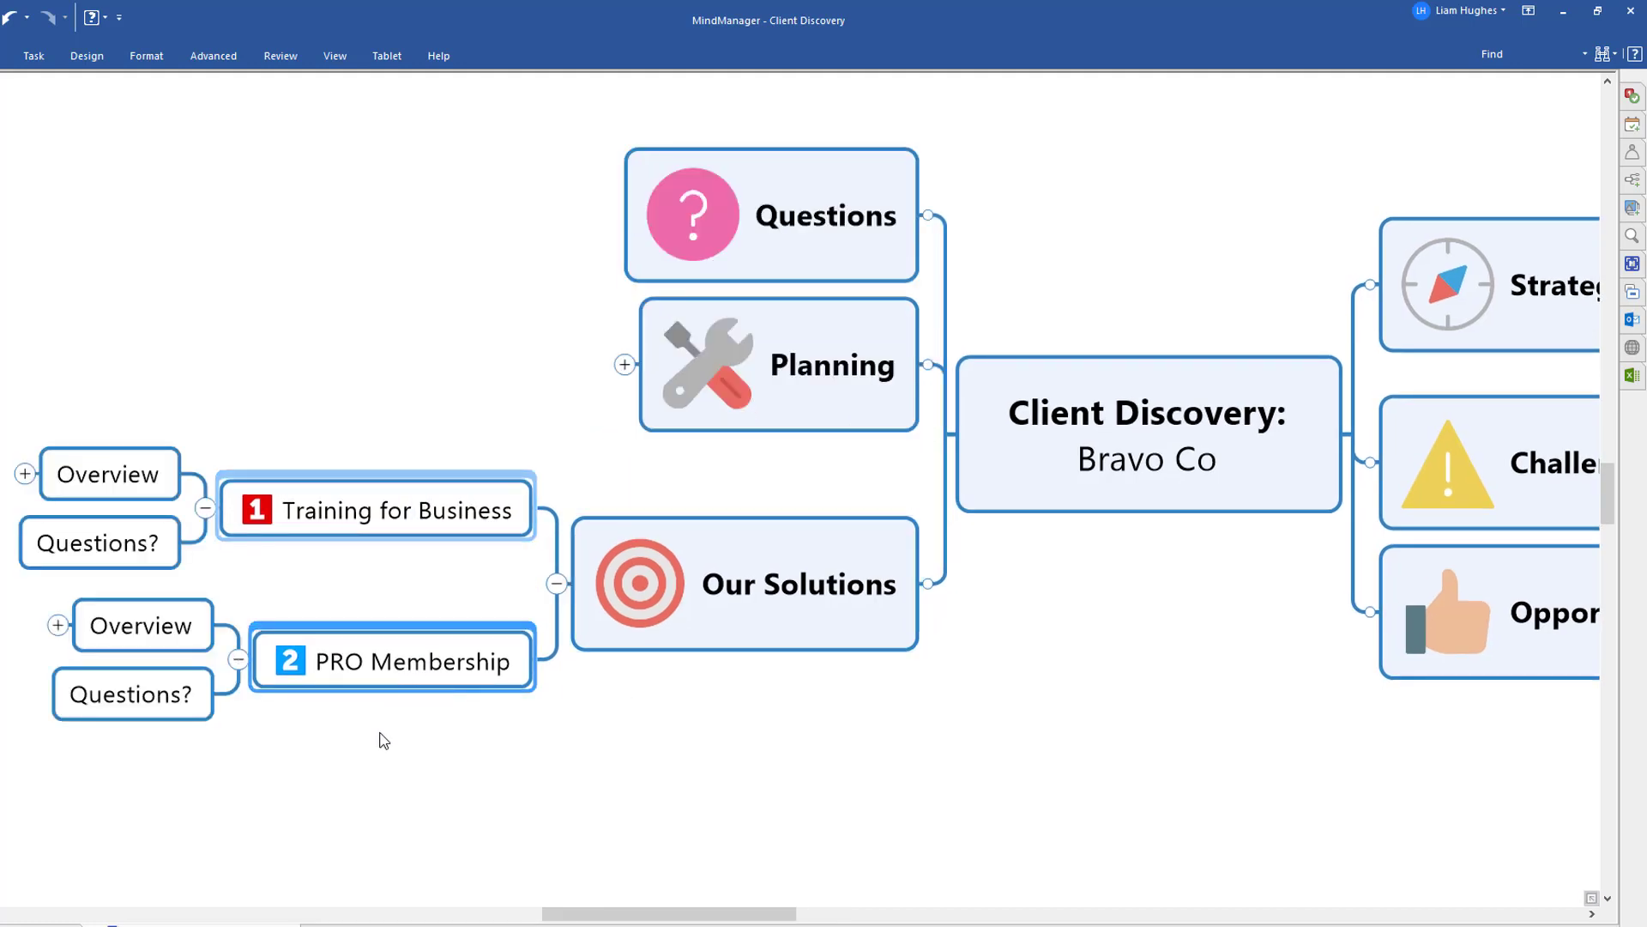
pyautogui.click(288, 498)
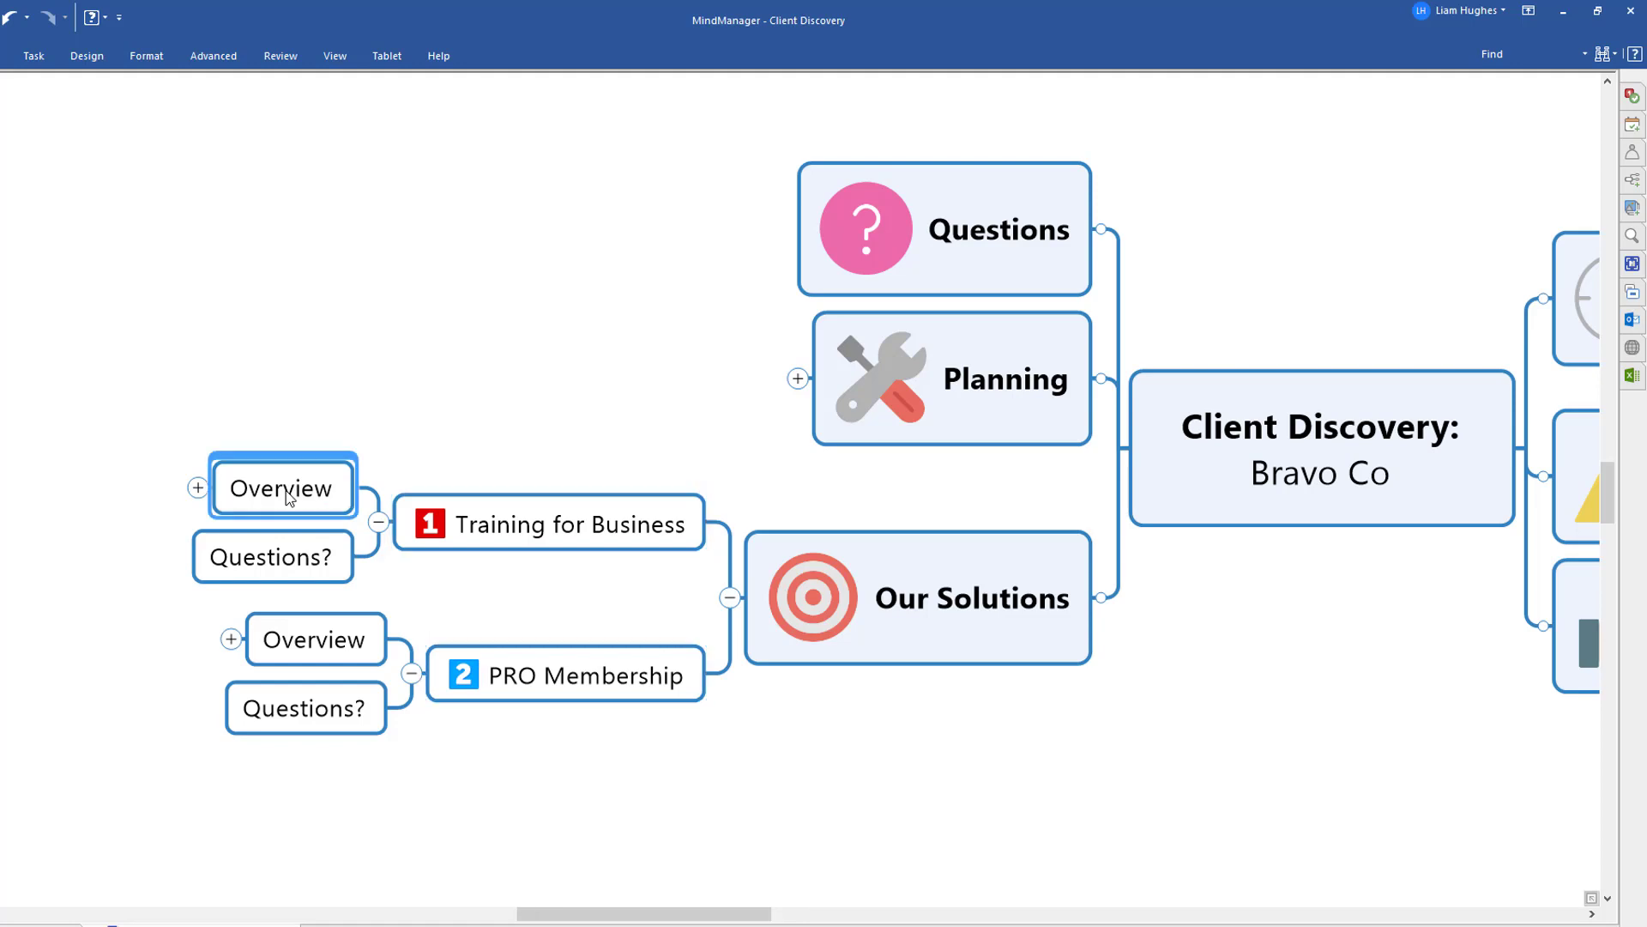
pyautogui.click(198, 487)
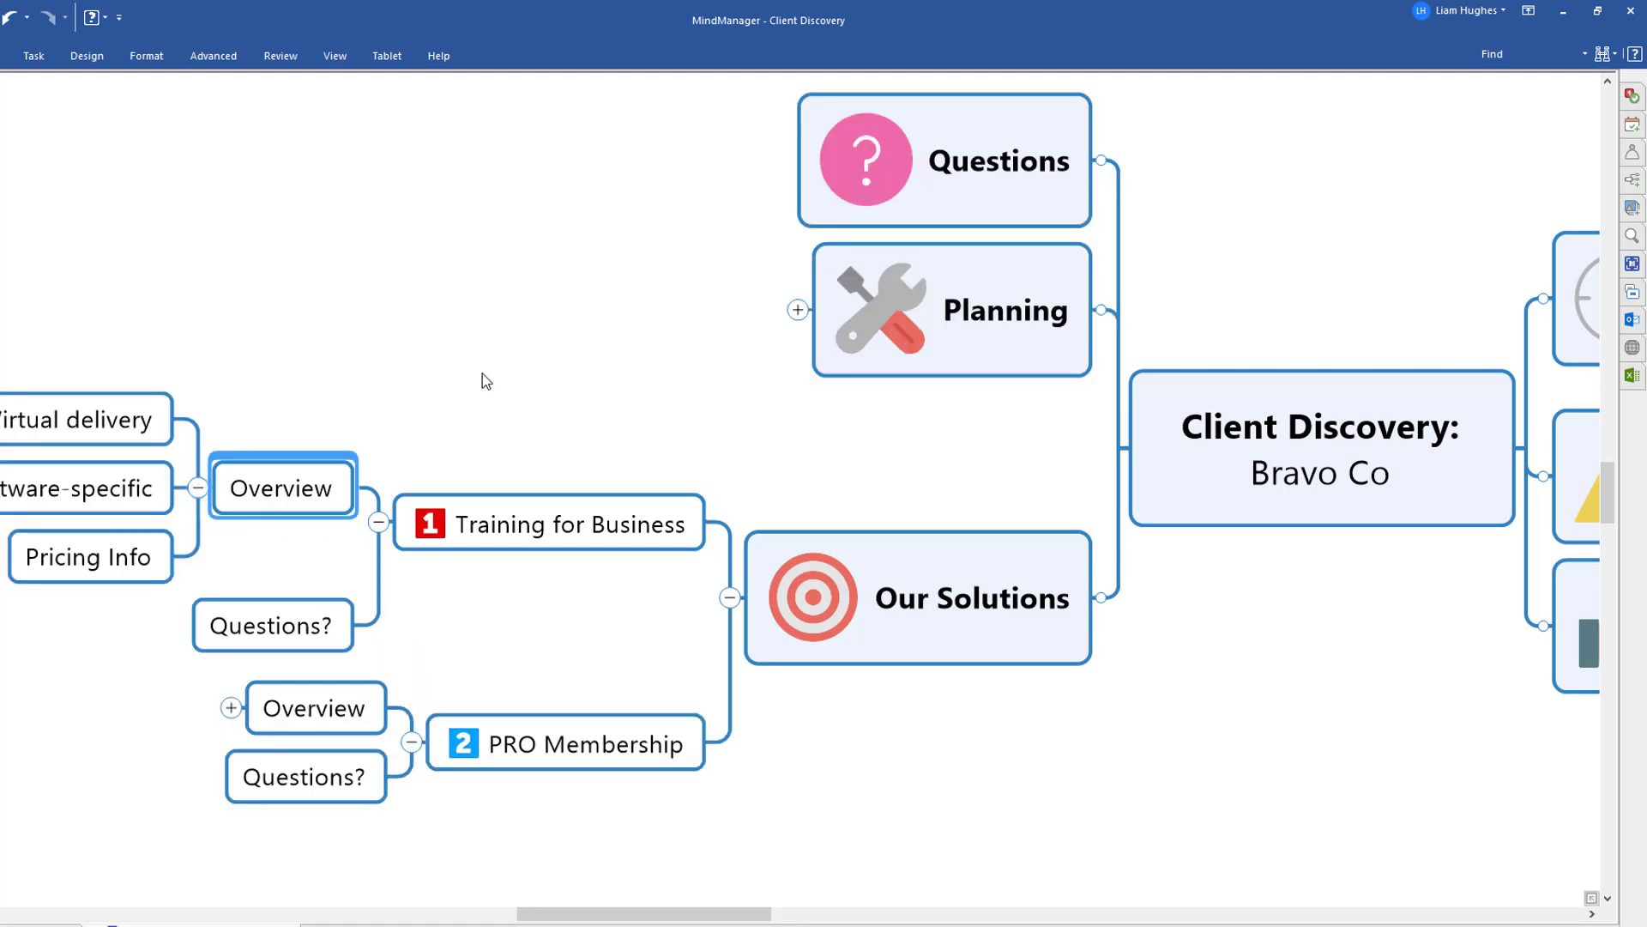
# Step: Add a Capture questions subtopic under Questions?, then collapse the Training for Business branch
pyautogui.click(253, 639)
pyautogui.press('Insert')
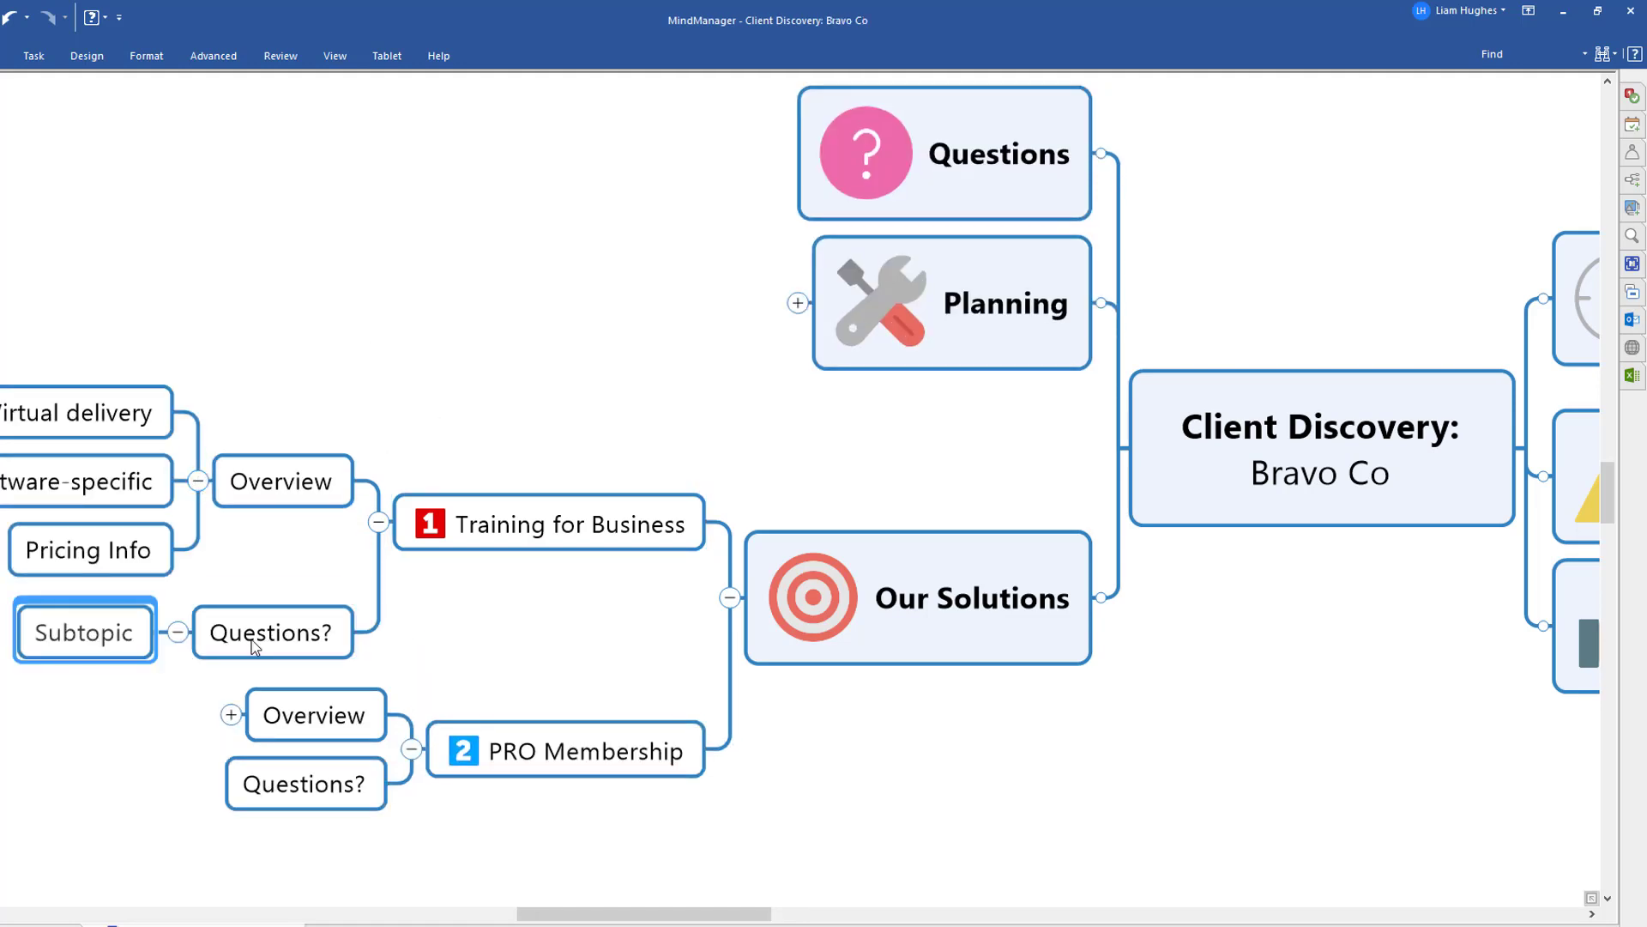
pyautogui.write('Casp')
pyautogui.press('BackSpace')
pyautogui.press('BackSpace')
pyautogui.write('pture questions')
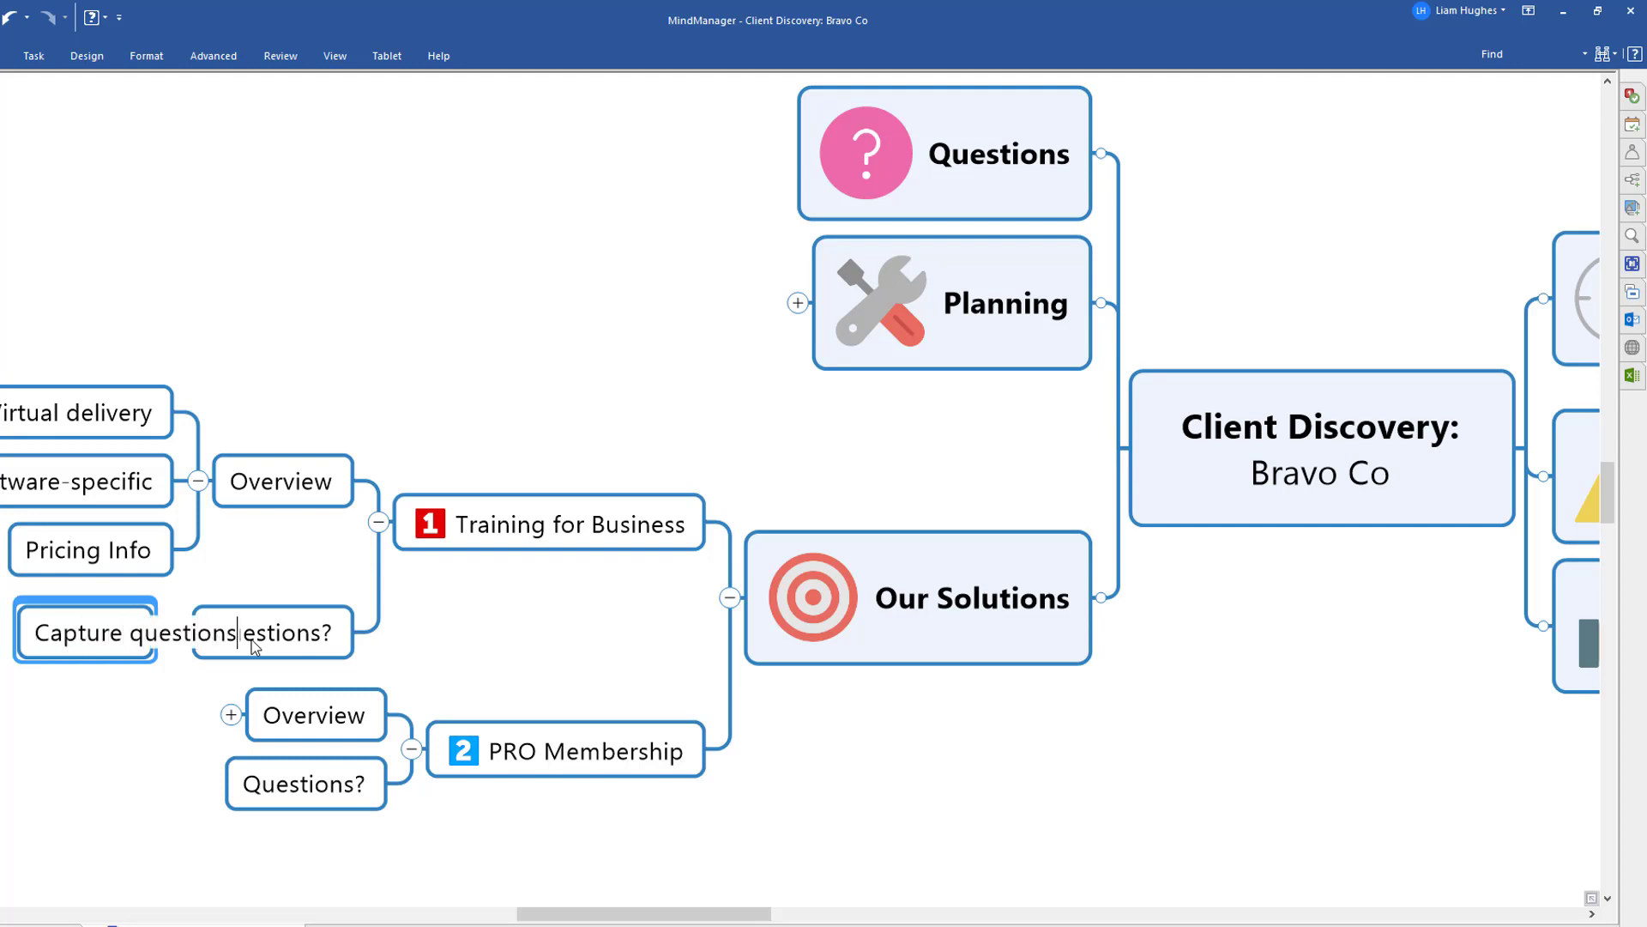
pyautogui.press('Return')
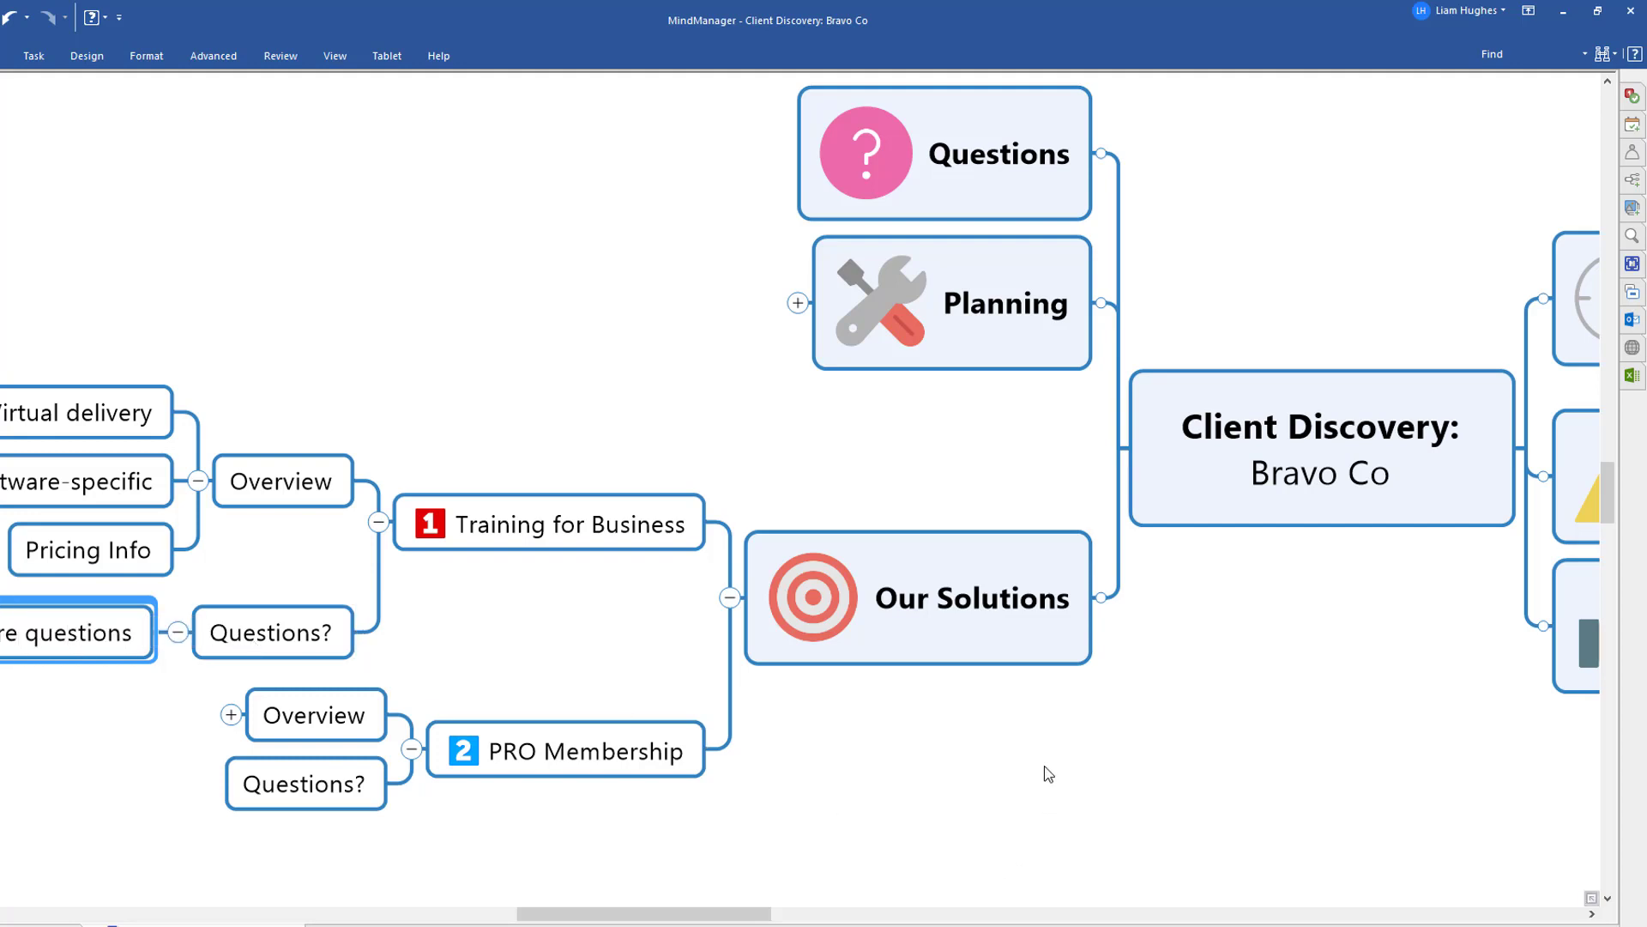
pyautogui.click(378, 525)
# Step: Collapse PRO Membership, expand Planning, and add Key people and How many? under People
pyautogui.click(416, 633)
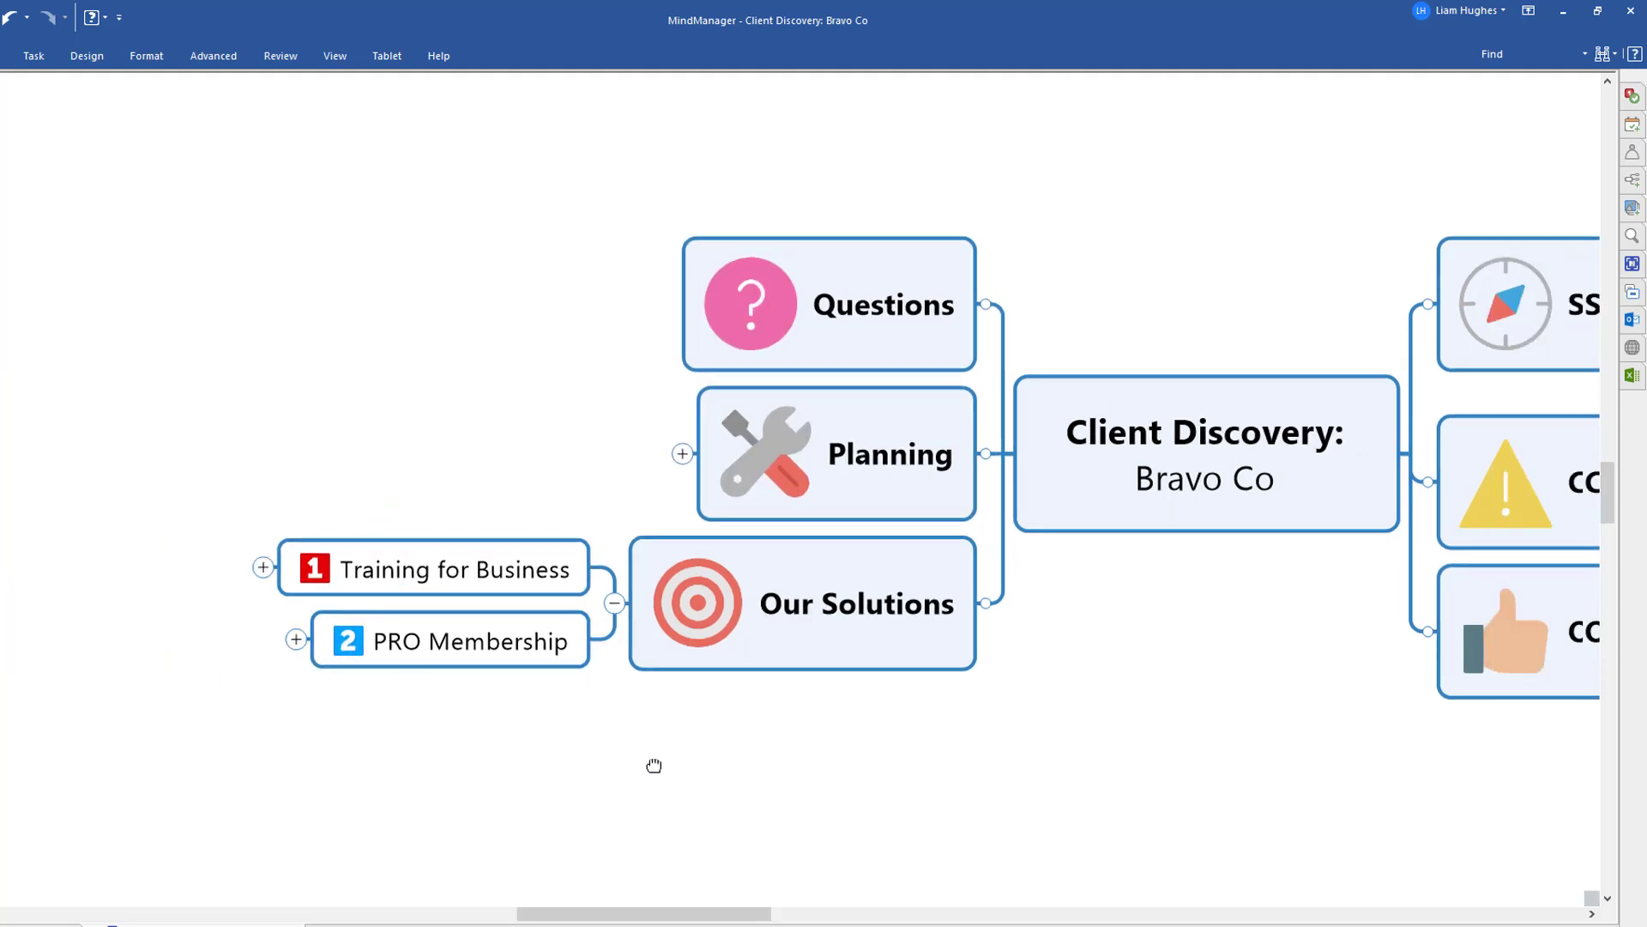
pyautogui.click(370, 451)
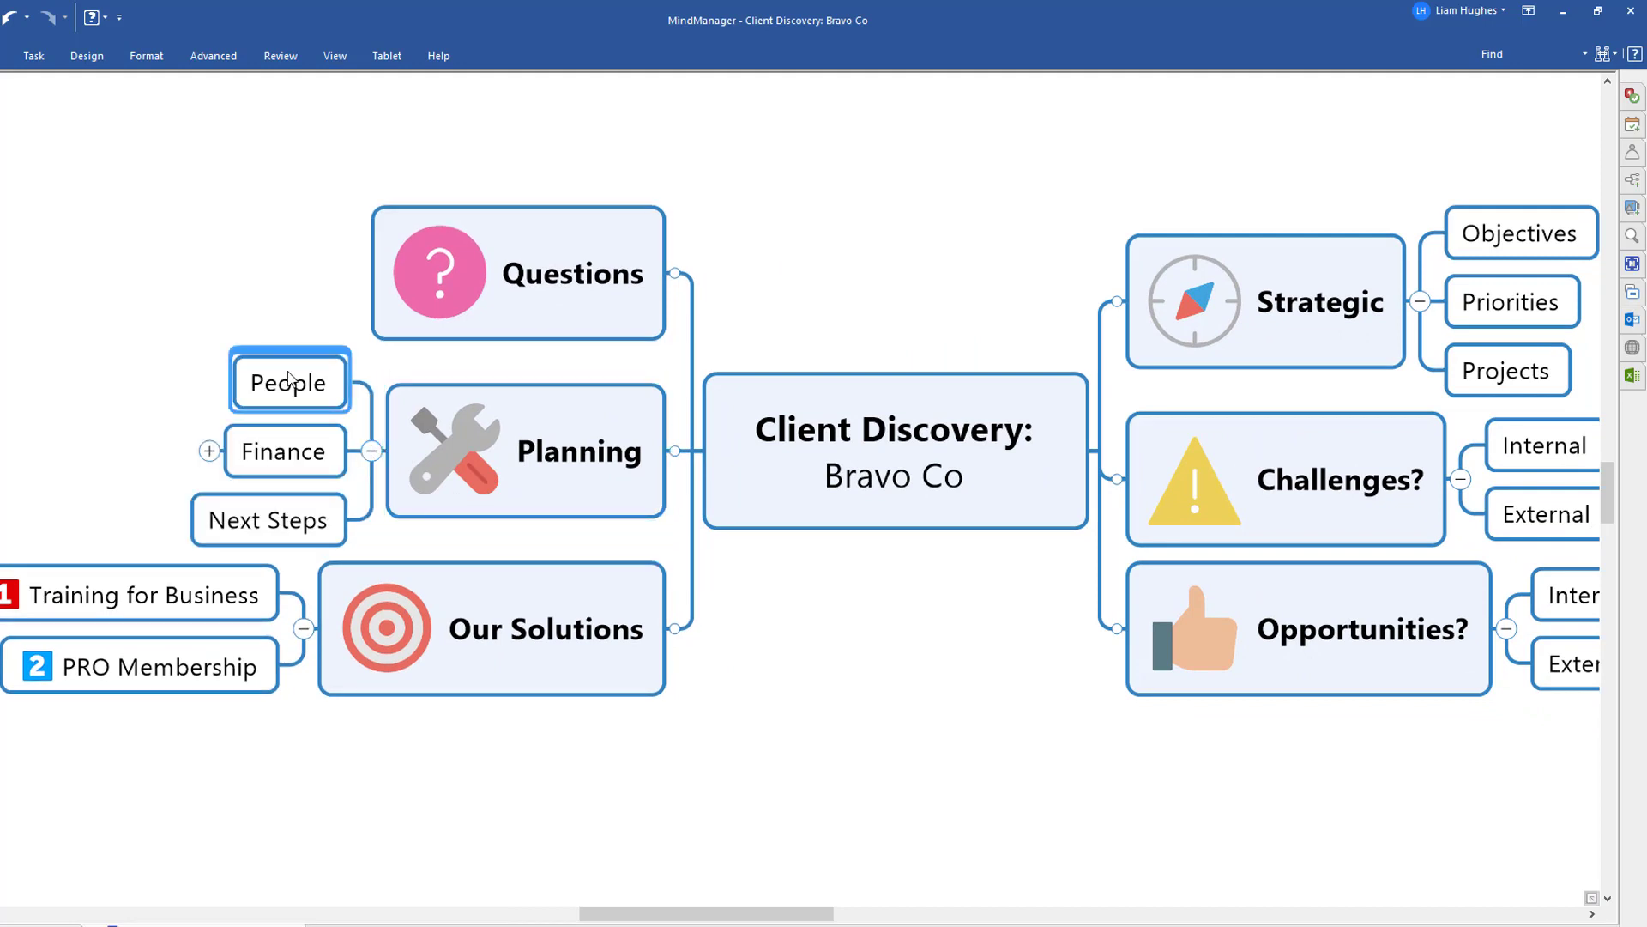
pyautogui.press('Insert')
pyautogui.write('Key pr')
pyautogui.press('BackSpace')
pyautogui.press('BackSpace')
pyautogui.write('e')
pyautogui.press('BackSpace')
pyautogui.write('people')
pyautogui.press('Return')
pyautogui.write('How many?')
pyautogui.press('Return')
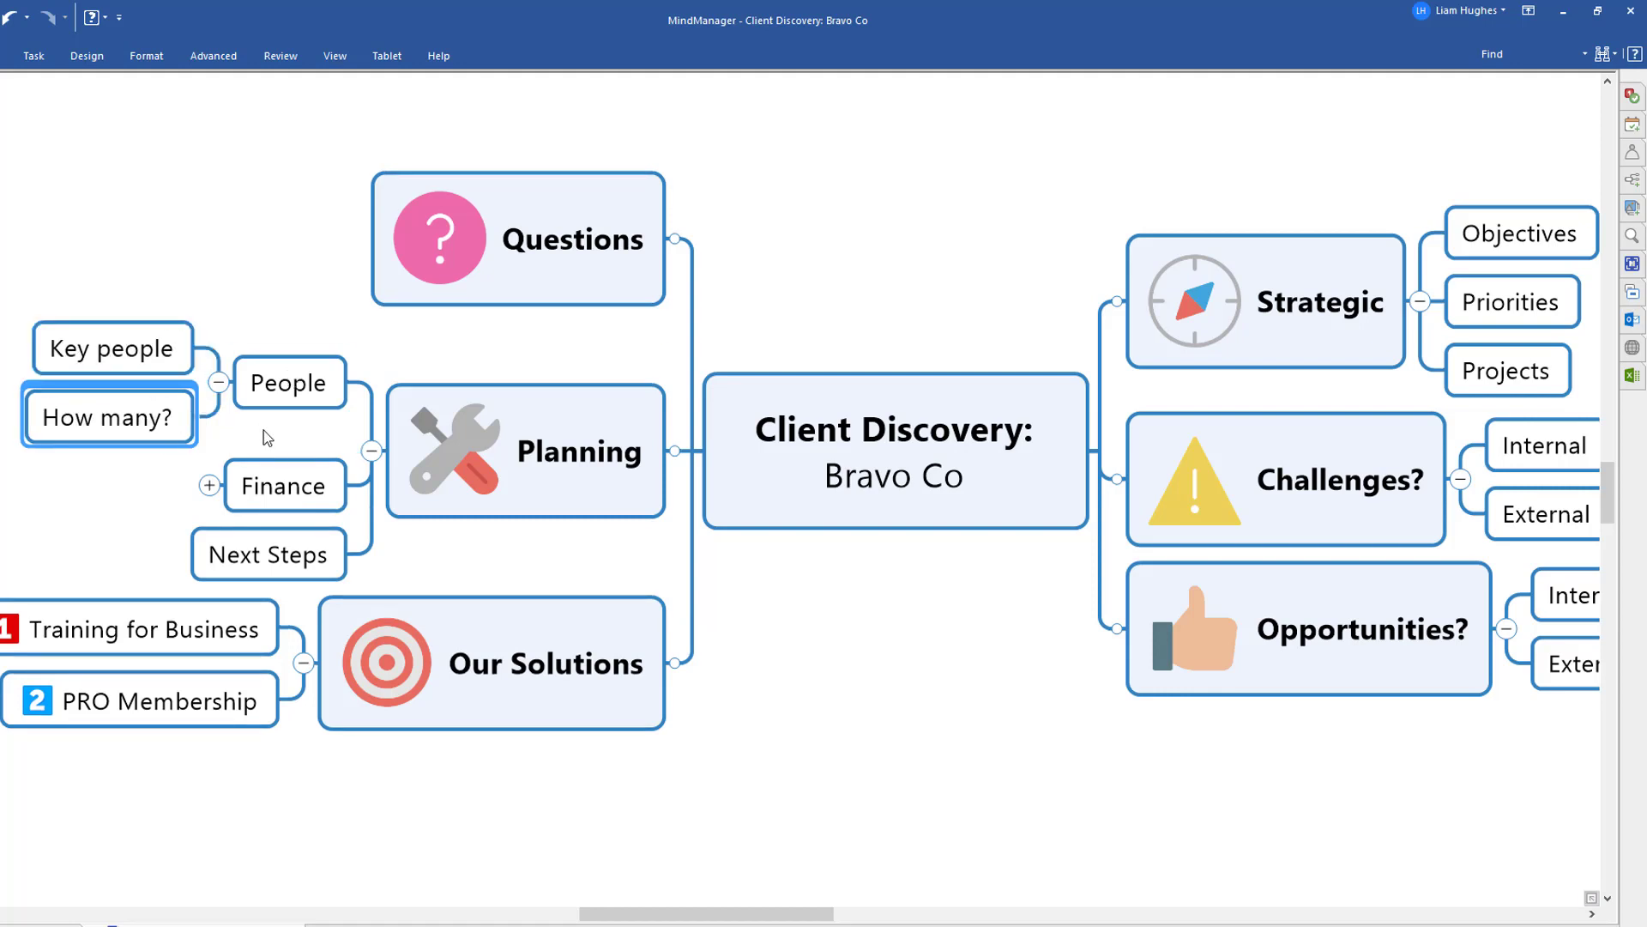
# Step: Expand Finance to show its Budget and Procurement subtopics
pyautogui.click(283, 485)
pyautogui.click(210, 487)
pyautogui.moveTo(135, 592); pyautogui.dragTo(359, 608)
pyautogui.click(352, 472)
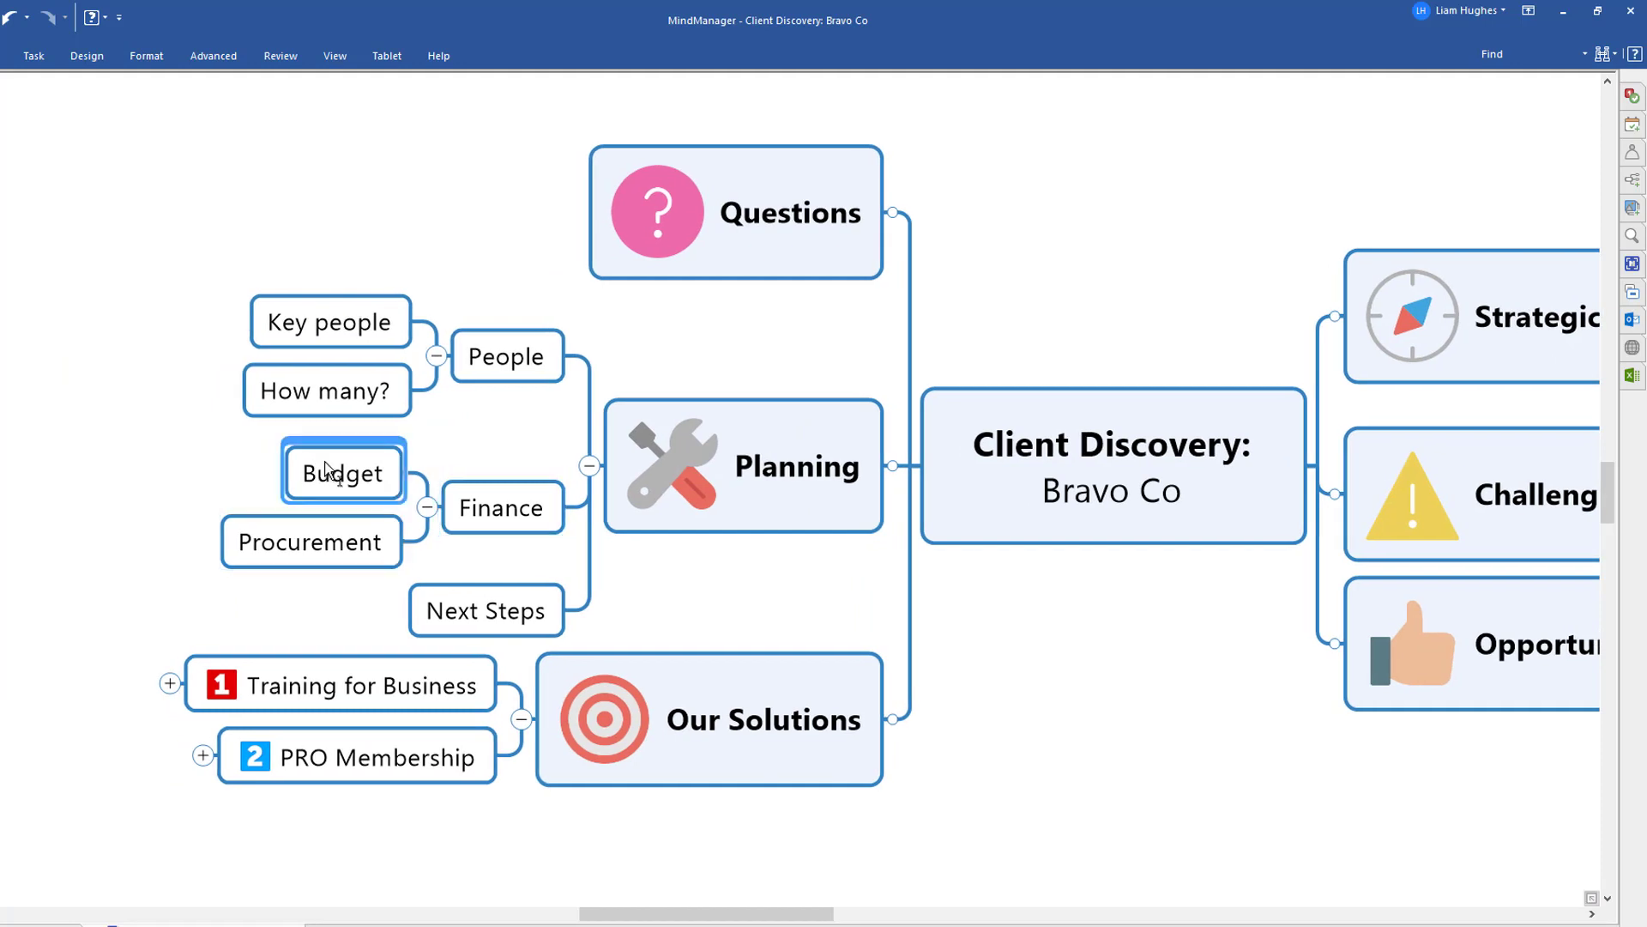
pyautogui.click(322, 545)
pyautogui.click(494, 606)
pyautogui.click(743, 636)
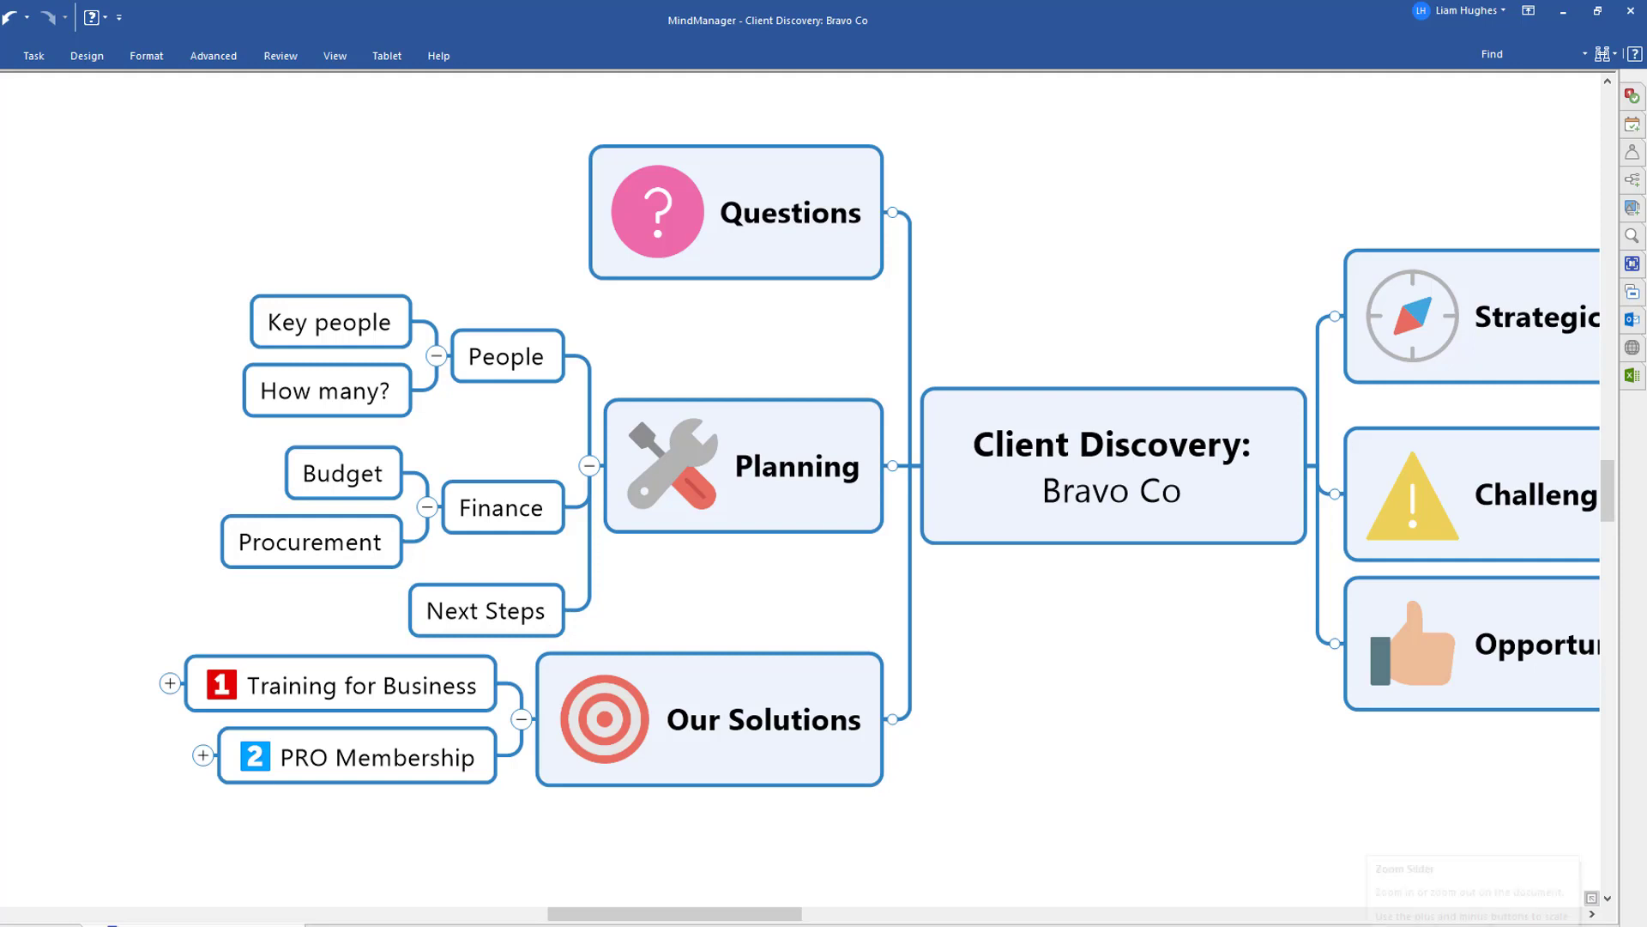
# Step: Add an Asia-Pacific subtopic under Opportunities? › External
pyautogui.press('F3')
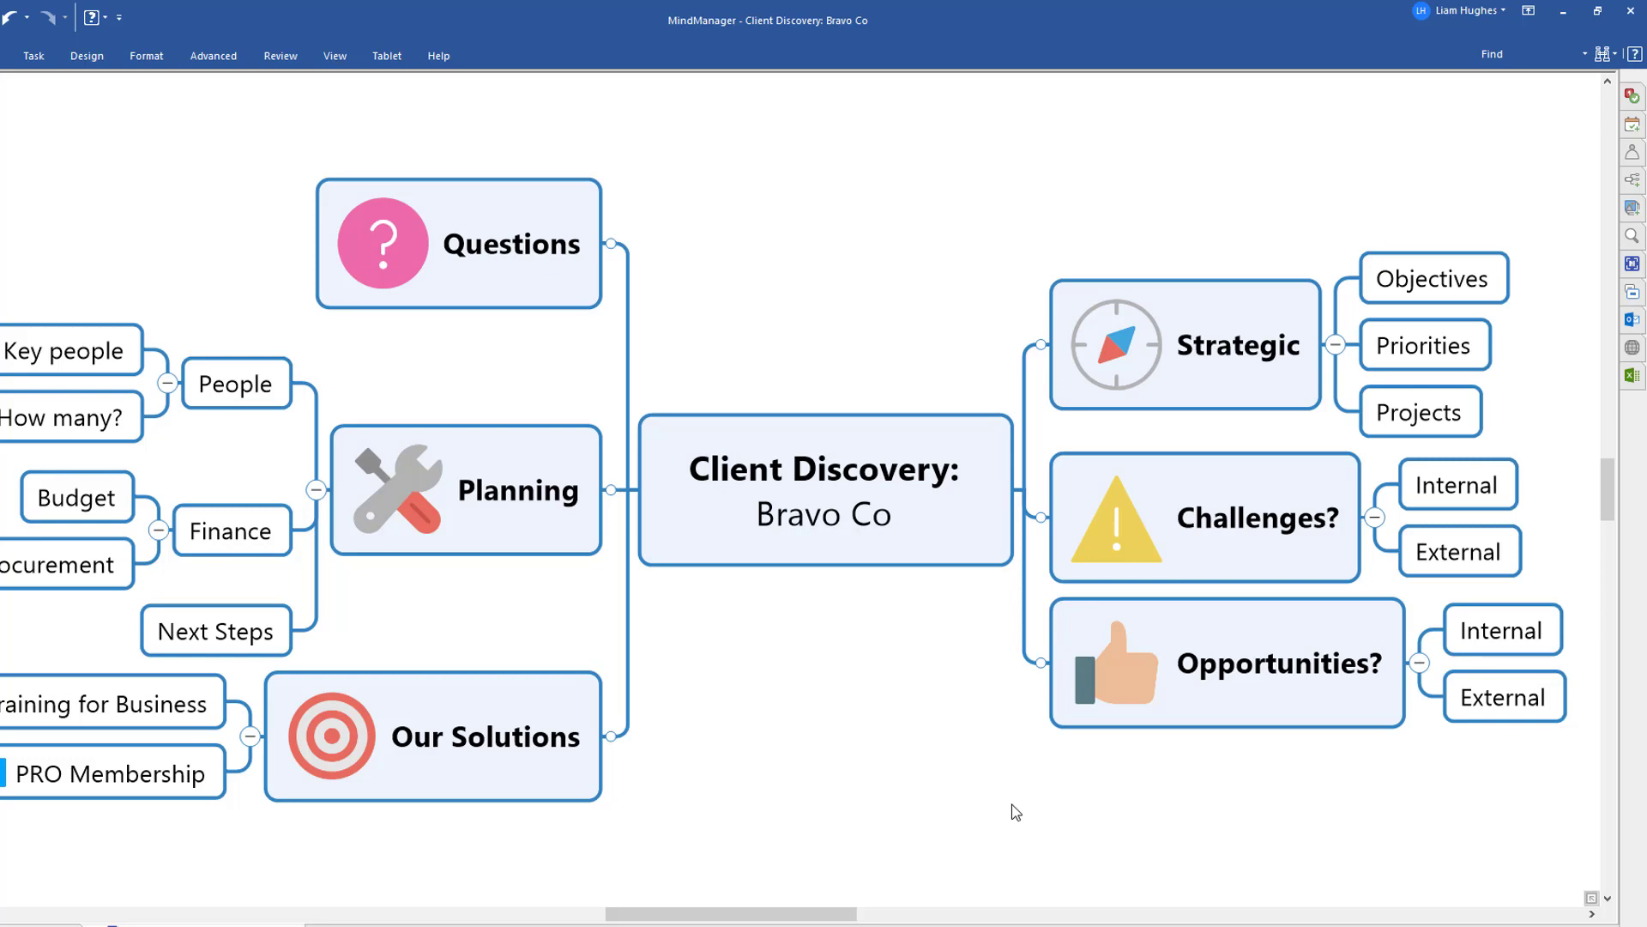
pyautogui.moveTo(1364, 849); pyautogui.dragTo(758, 805)
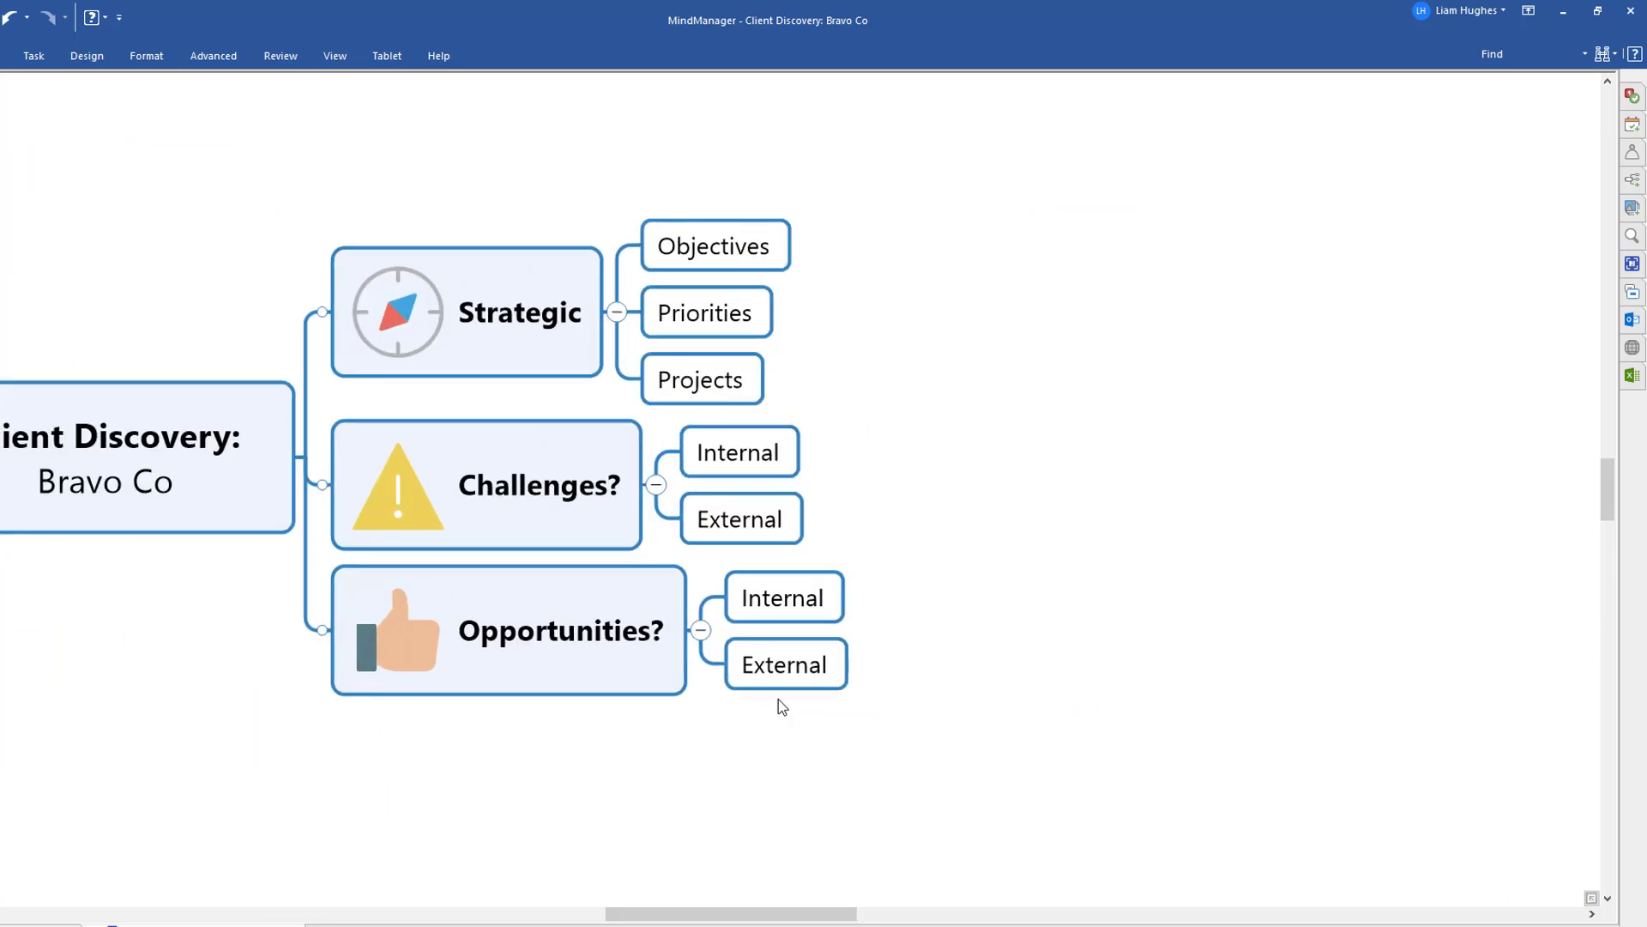
pyautogui.click(797, 686)
pyautogui.scroll(2, 797, 686)
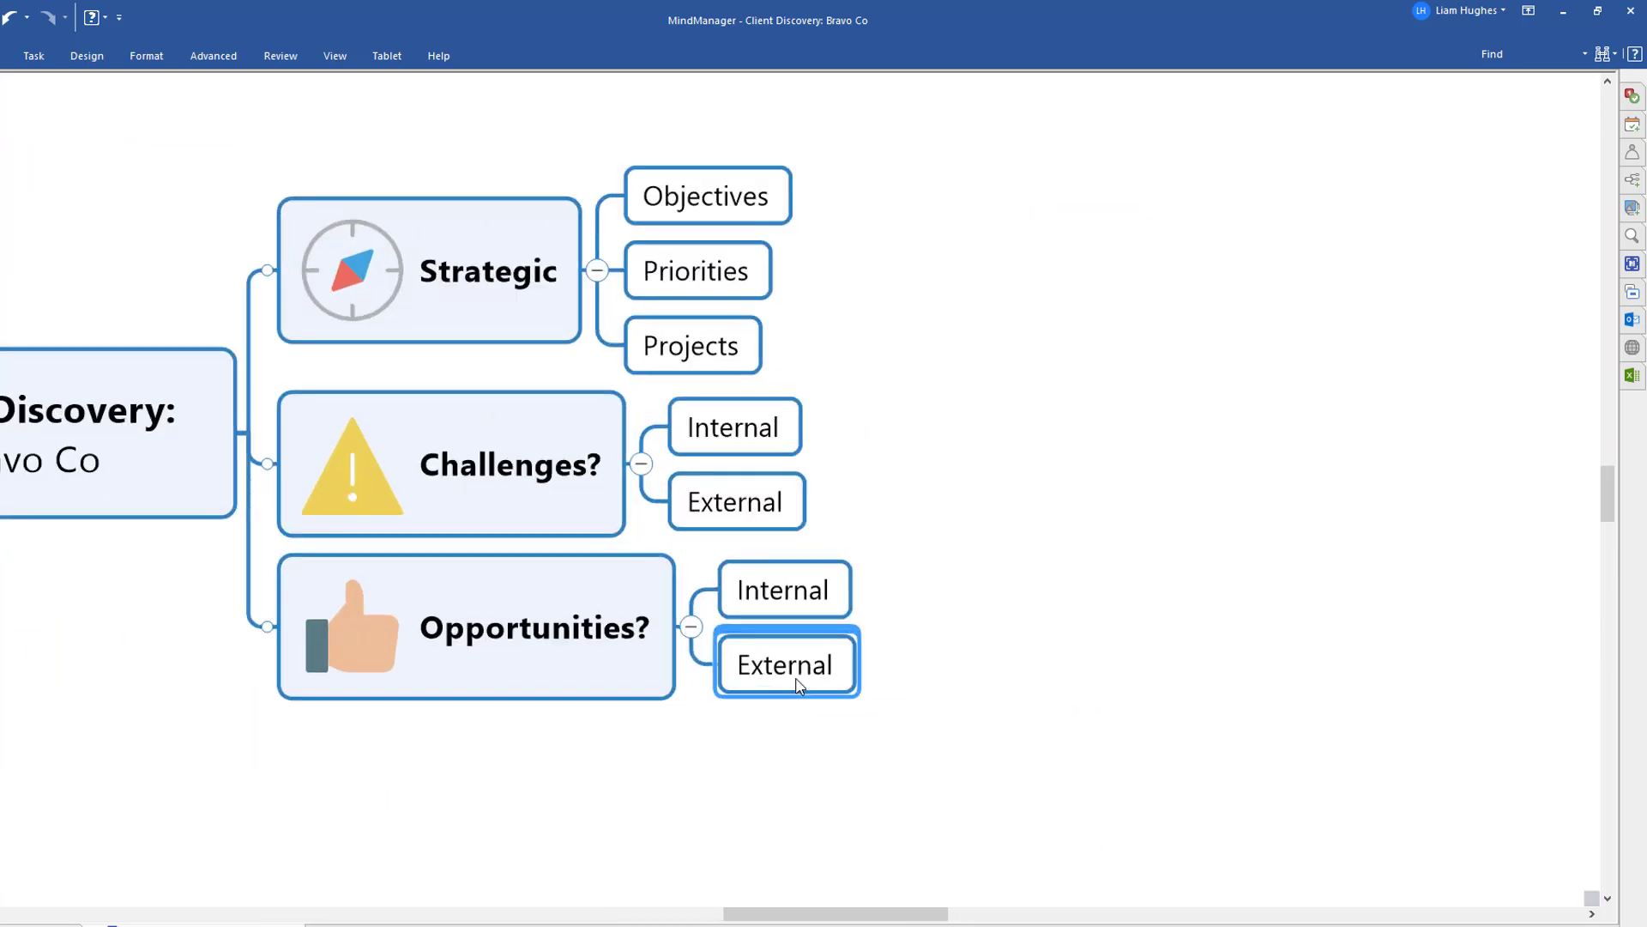
pyautogui.press('Insert')
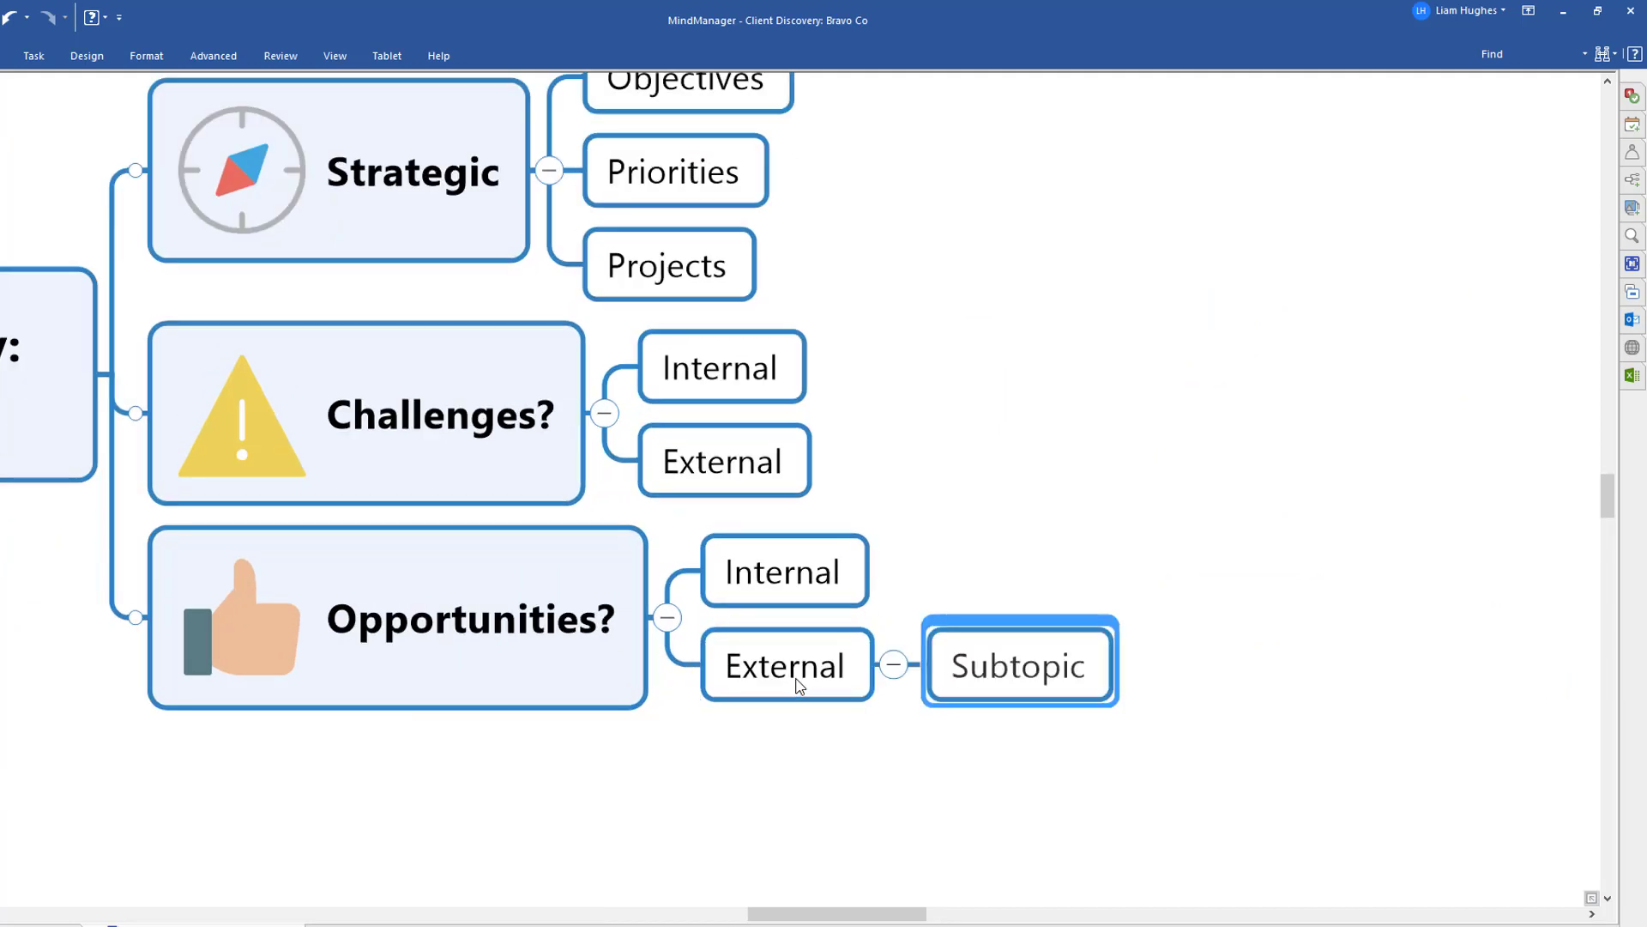
pyautogui.write('Asia-')
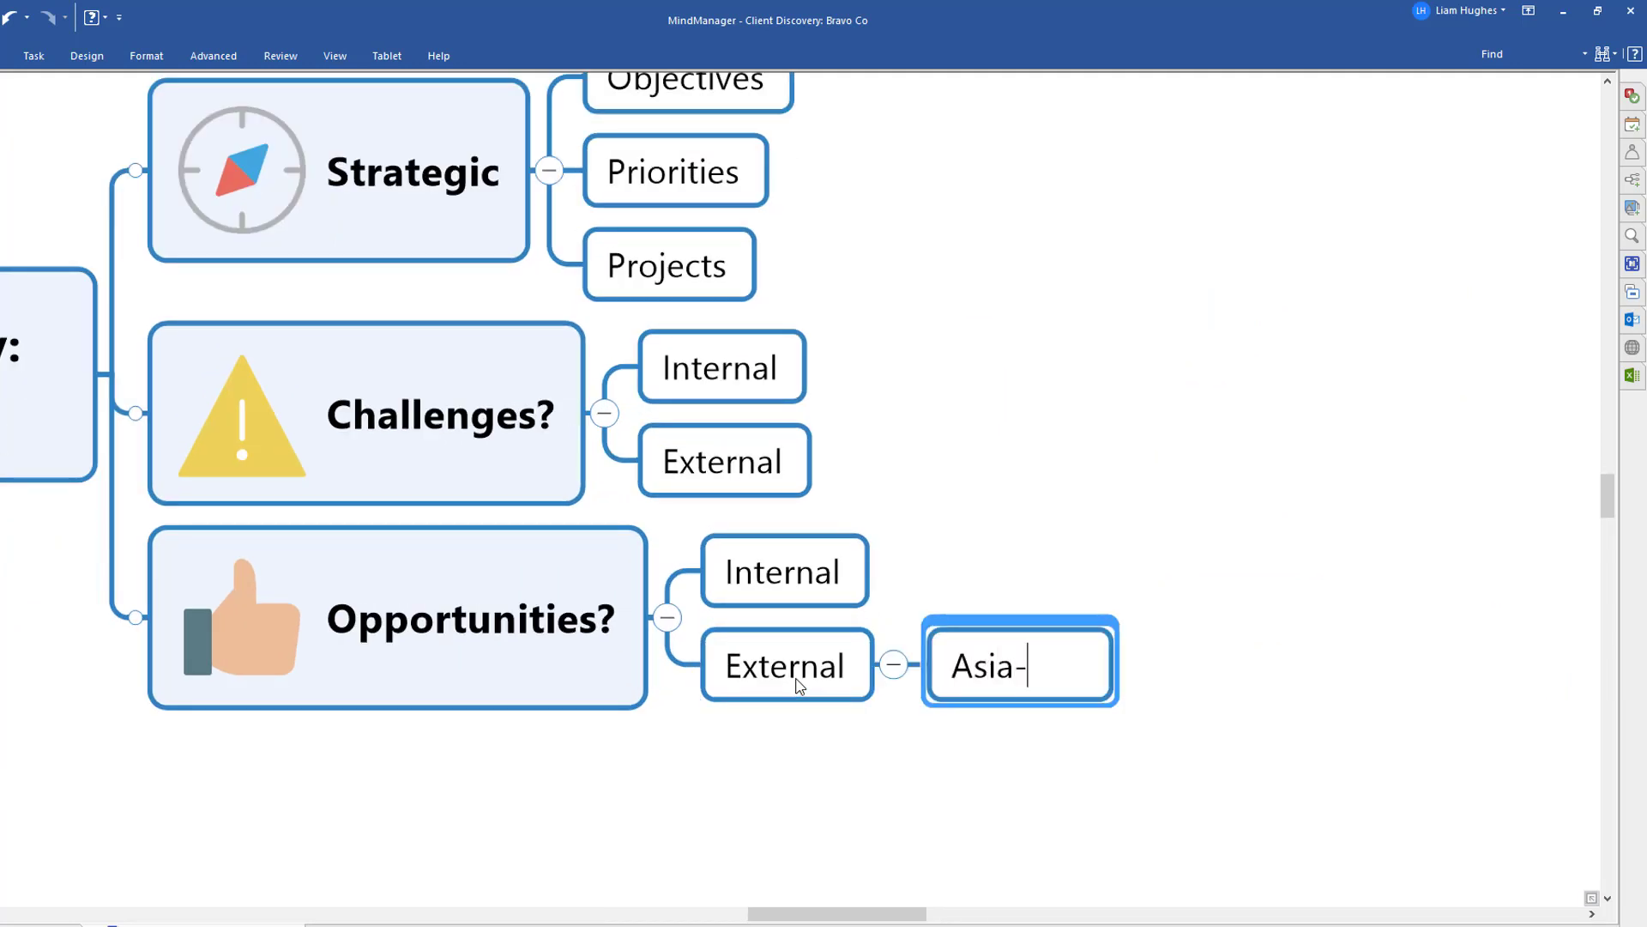
pyautogui.write('Pacific')
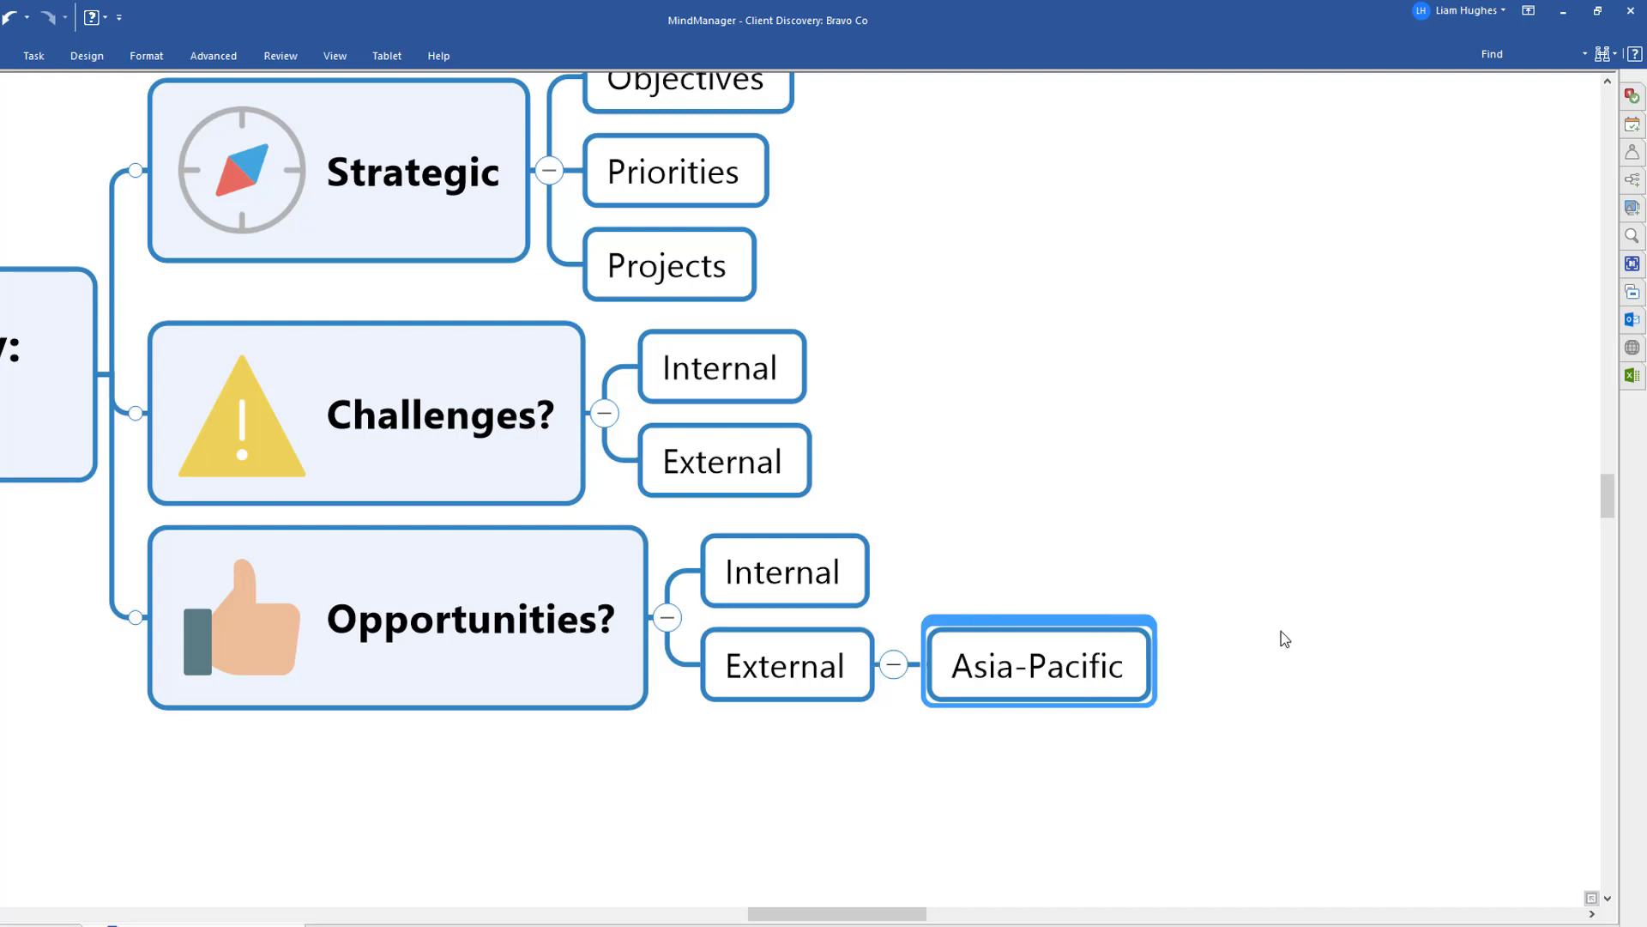
# Step: Add Which countries, What scale and What timeframe as subtopics of Asia-Pacific
pyautogui.moveTo(1280, 635); pyautogui.dragTo(842, 755)
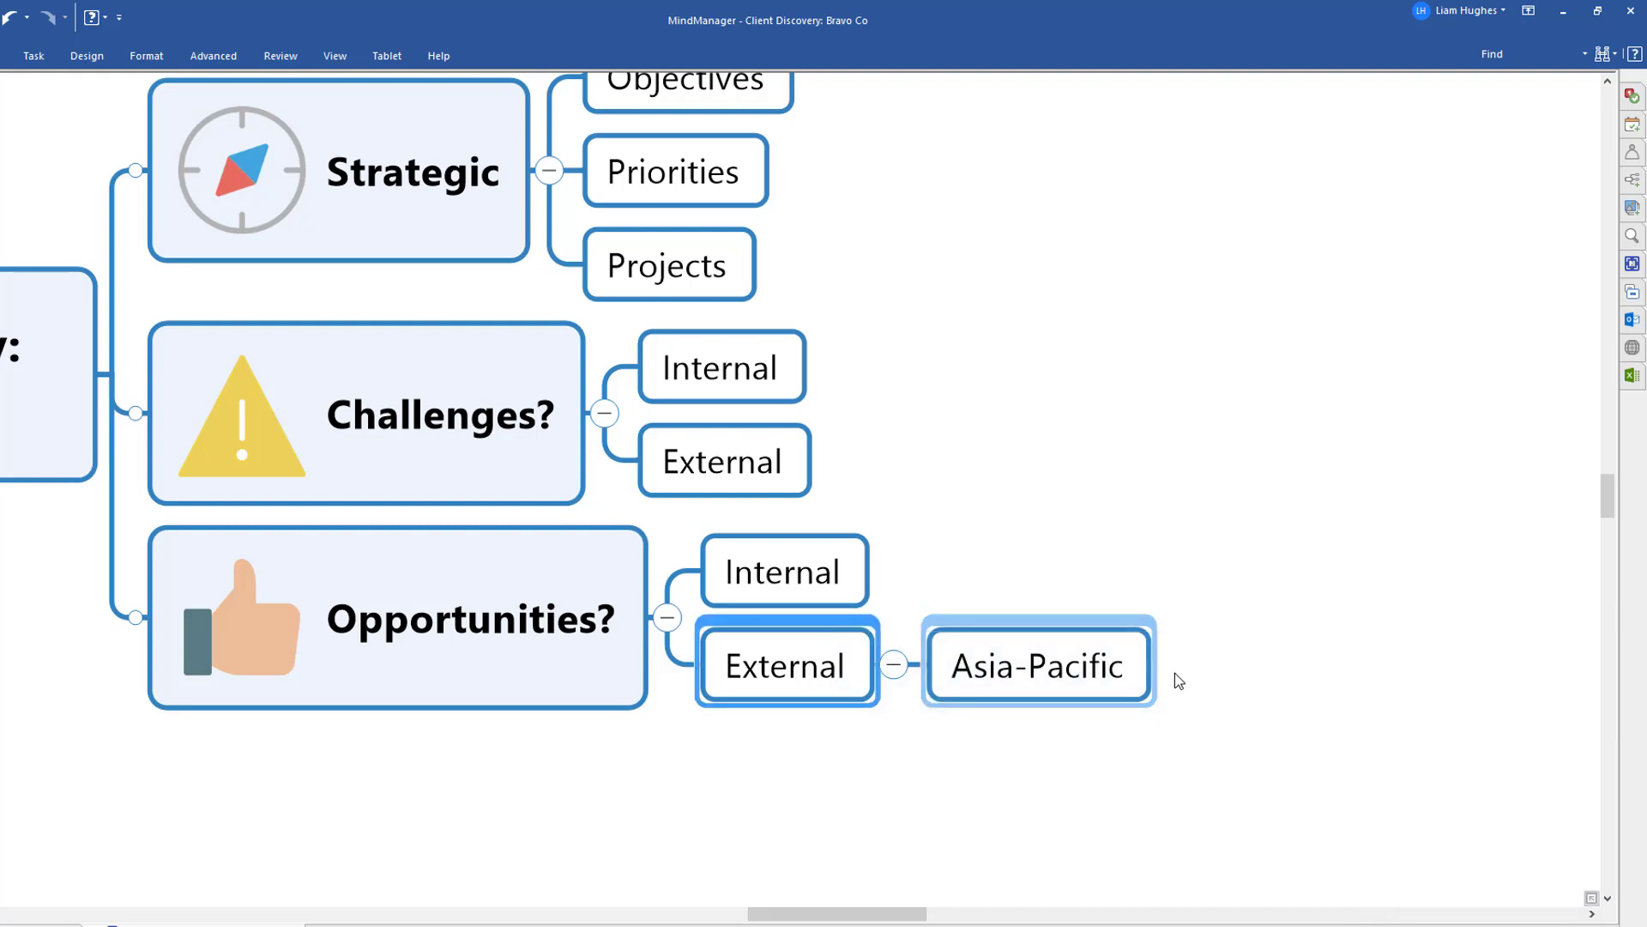
pyautogui.click(1255, 700)
pyautogui.click(1116, 662)
pyautogui.press('Insert')
pyautogui.write('Which countries')
pyautogui.press('Return')
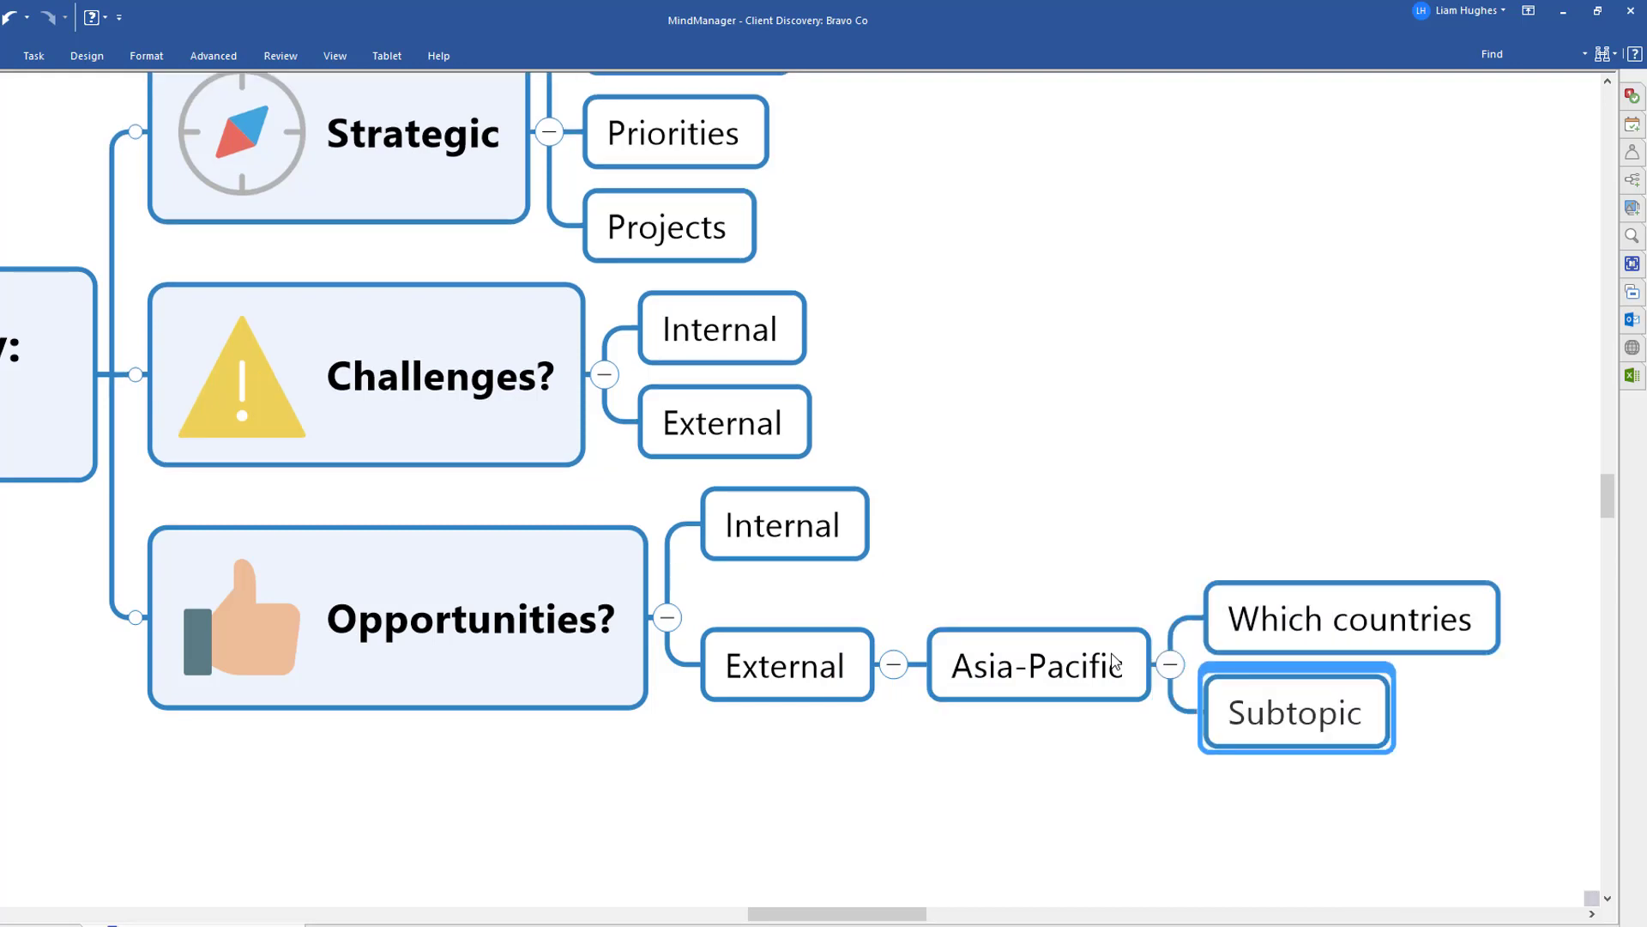
pyautogui.write('What scale')
pyautogui.press('Return')
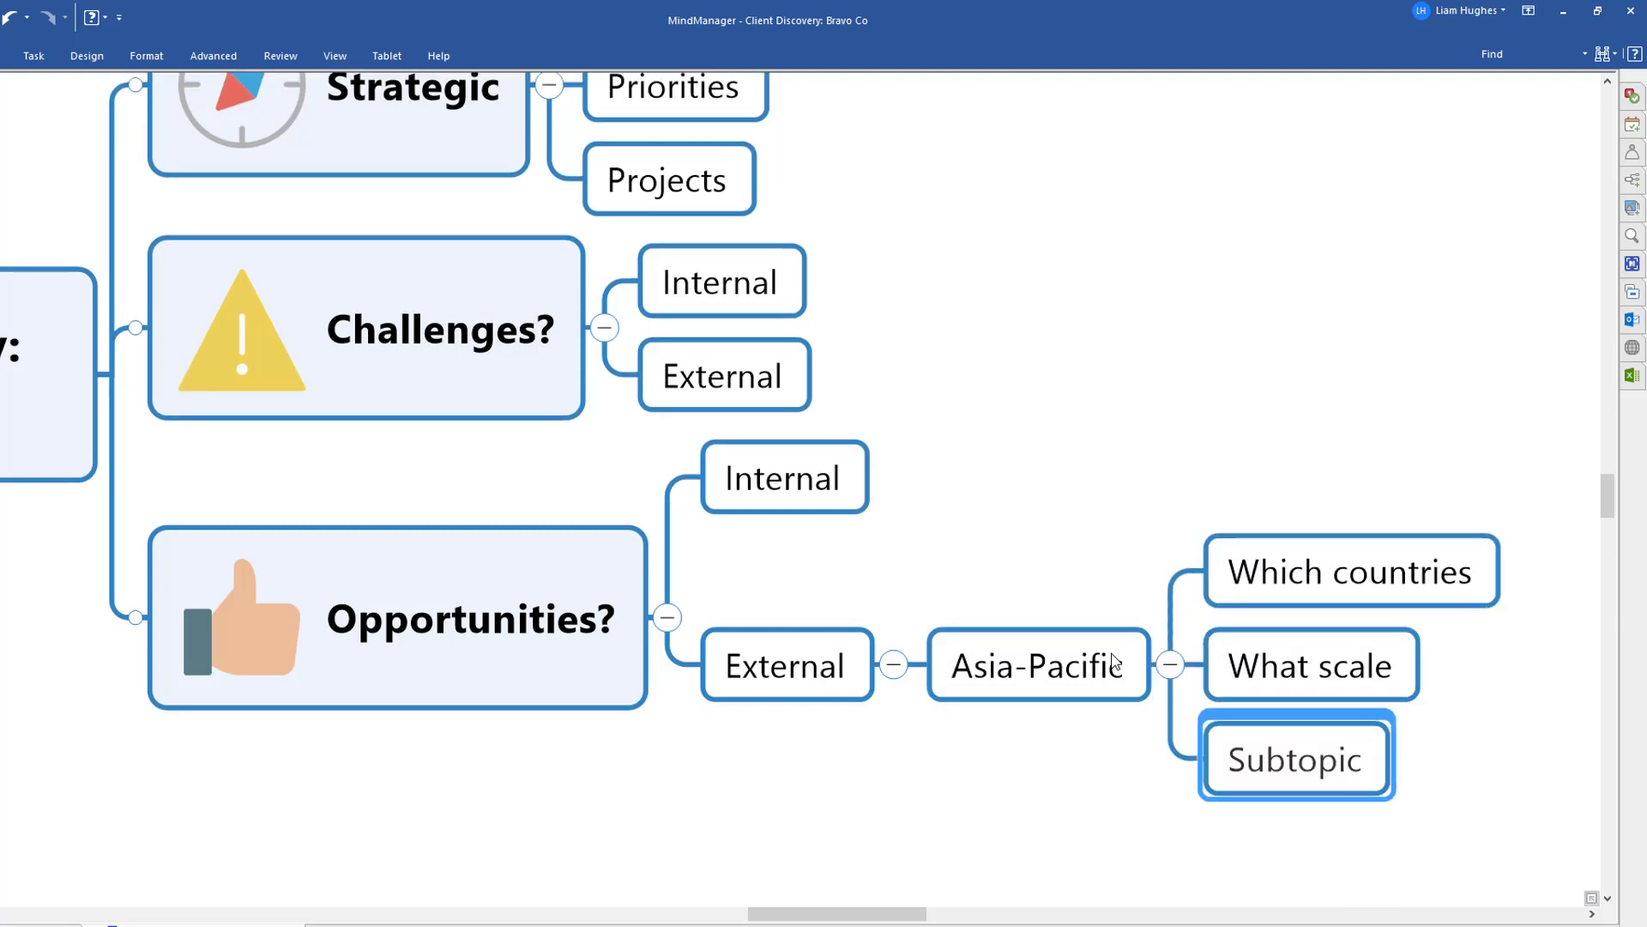
pyautogui.write('What timeframe')
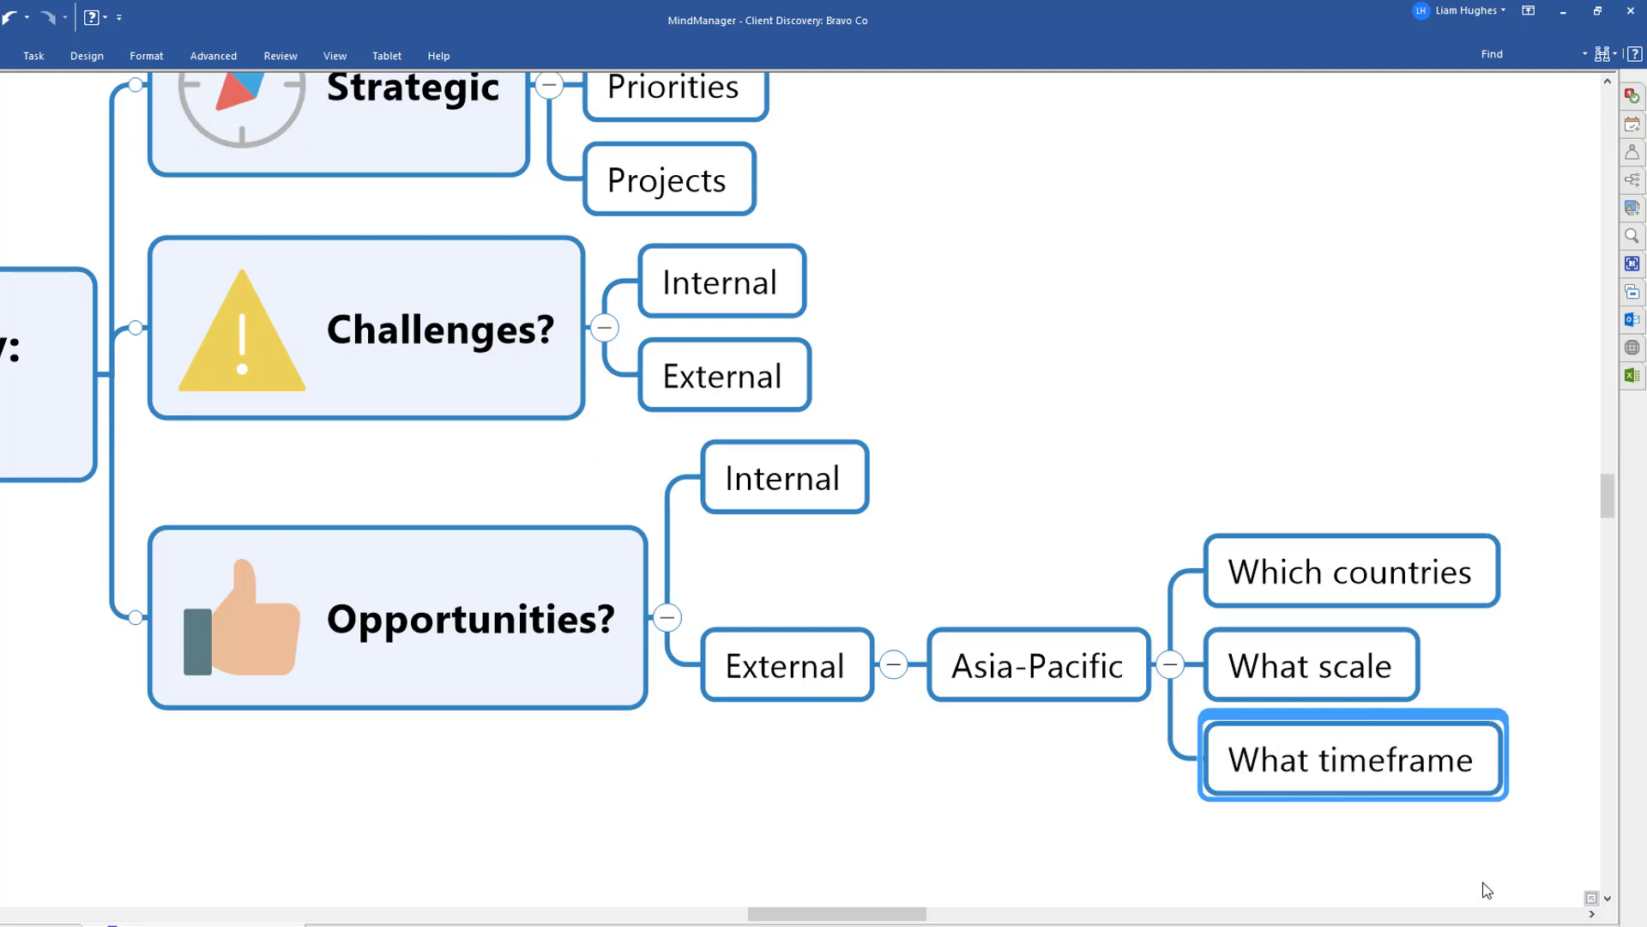
# Step: Zoom the map out and collapse Asia-Pacific, hiding Which countries, What scale and What timeframe
pyautogui.hotkey('ctrl', '-')
pyautogui.hotkey('ctrl', '-')
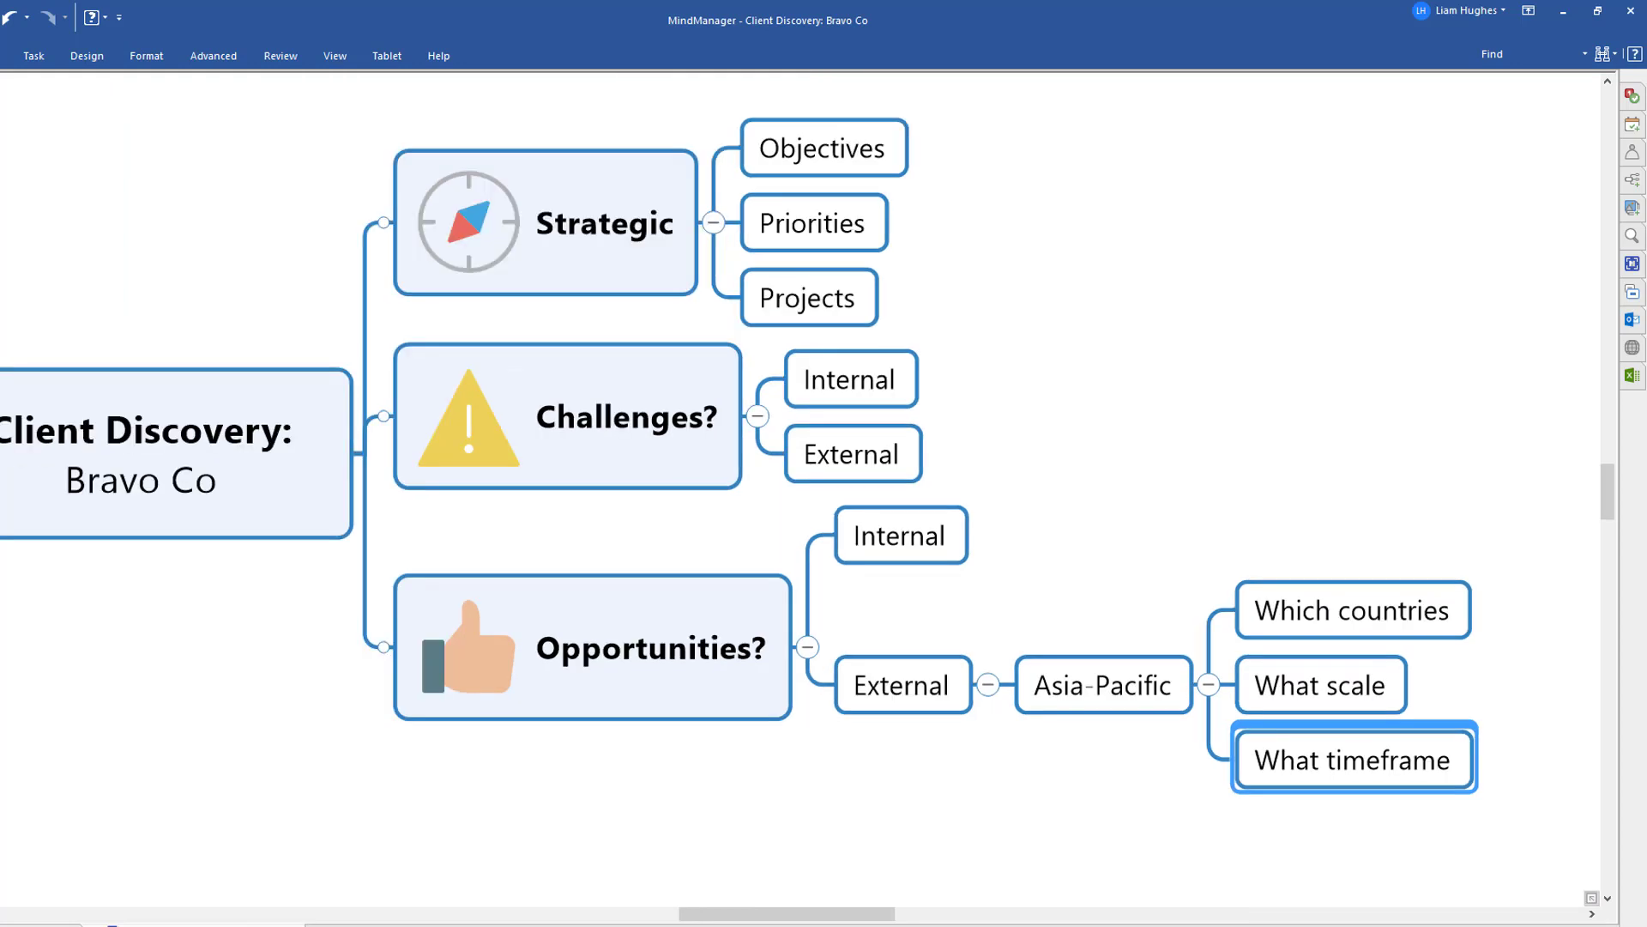
pyautogui.hotkey('ctrl', '-')
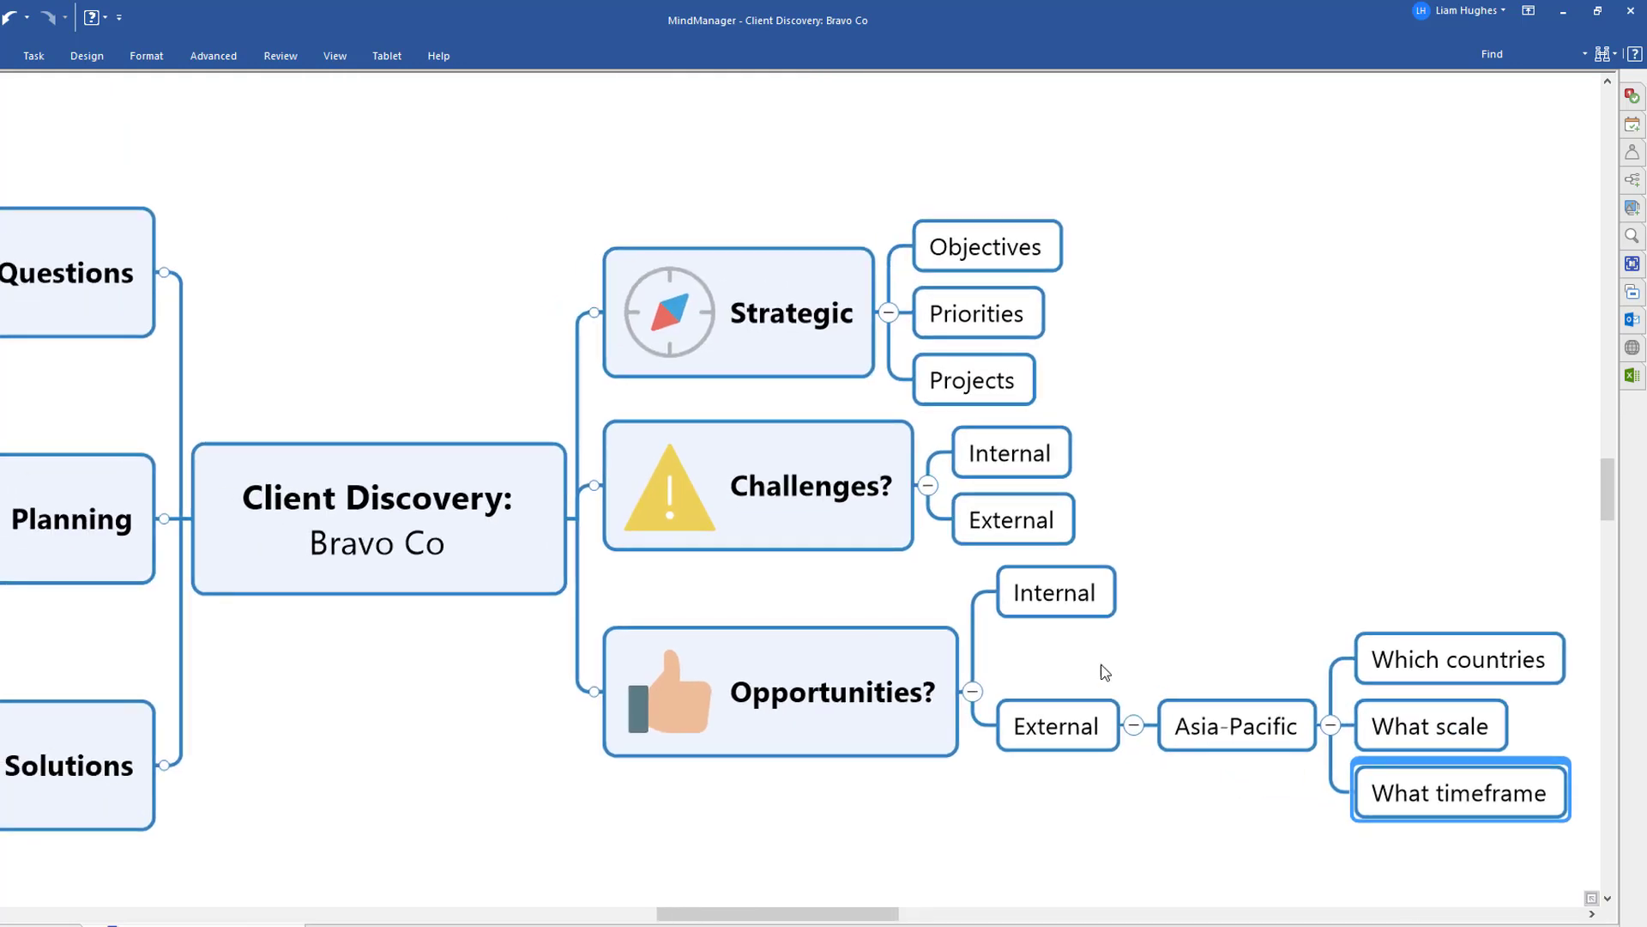
pyautogui.click(1090, 659)
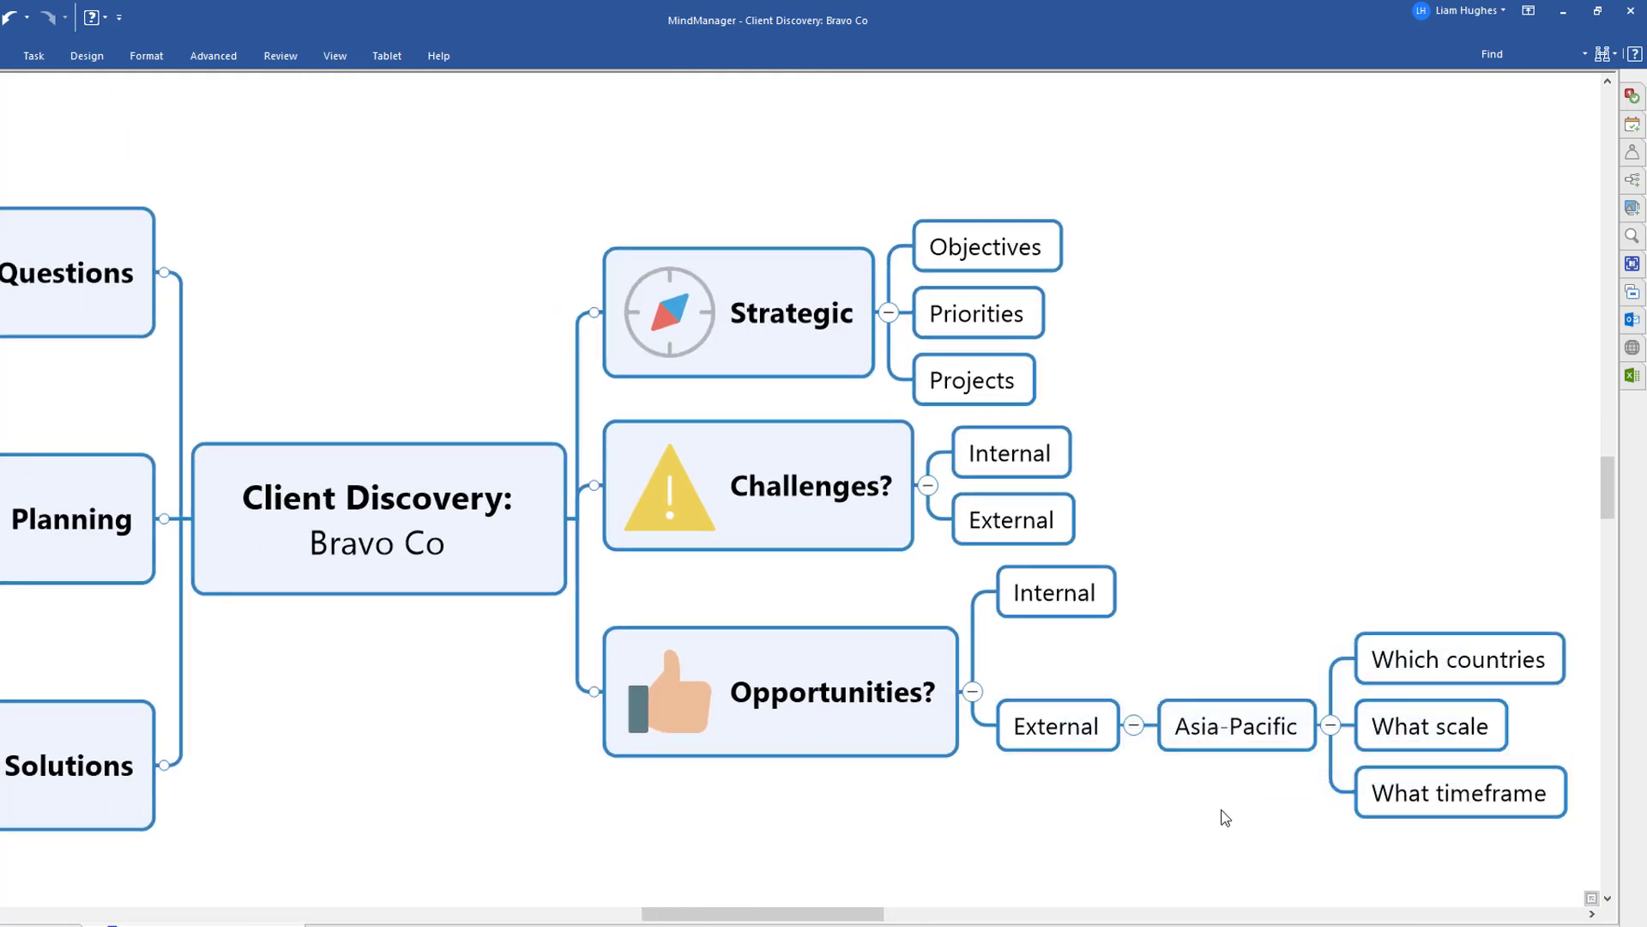
pyautogui.moveTo(1241, 814); pyautogui.dragTo(1412, 791)
pyautogui.hotkey('ctrl', '-')
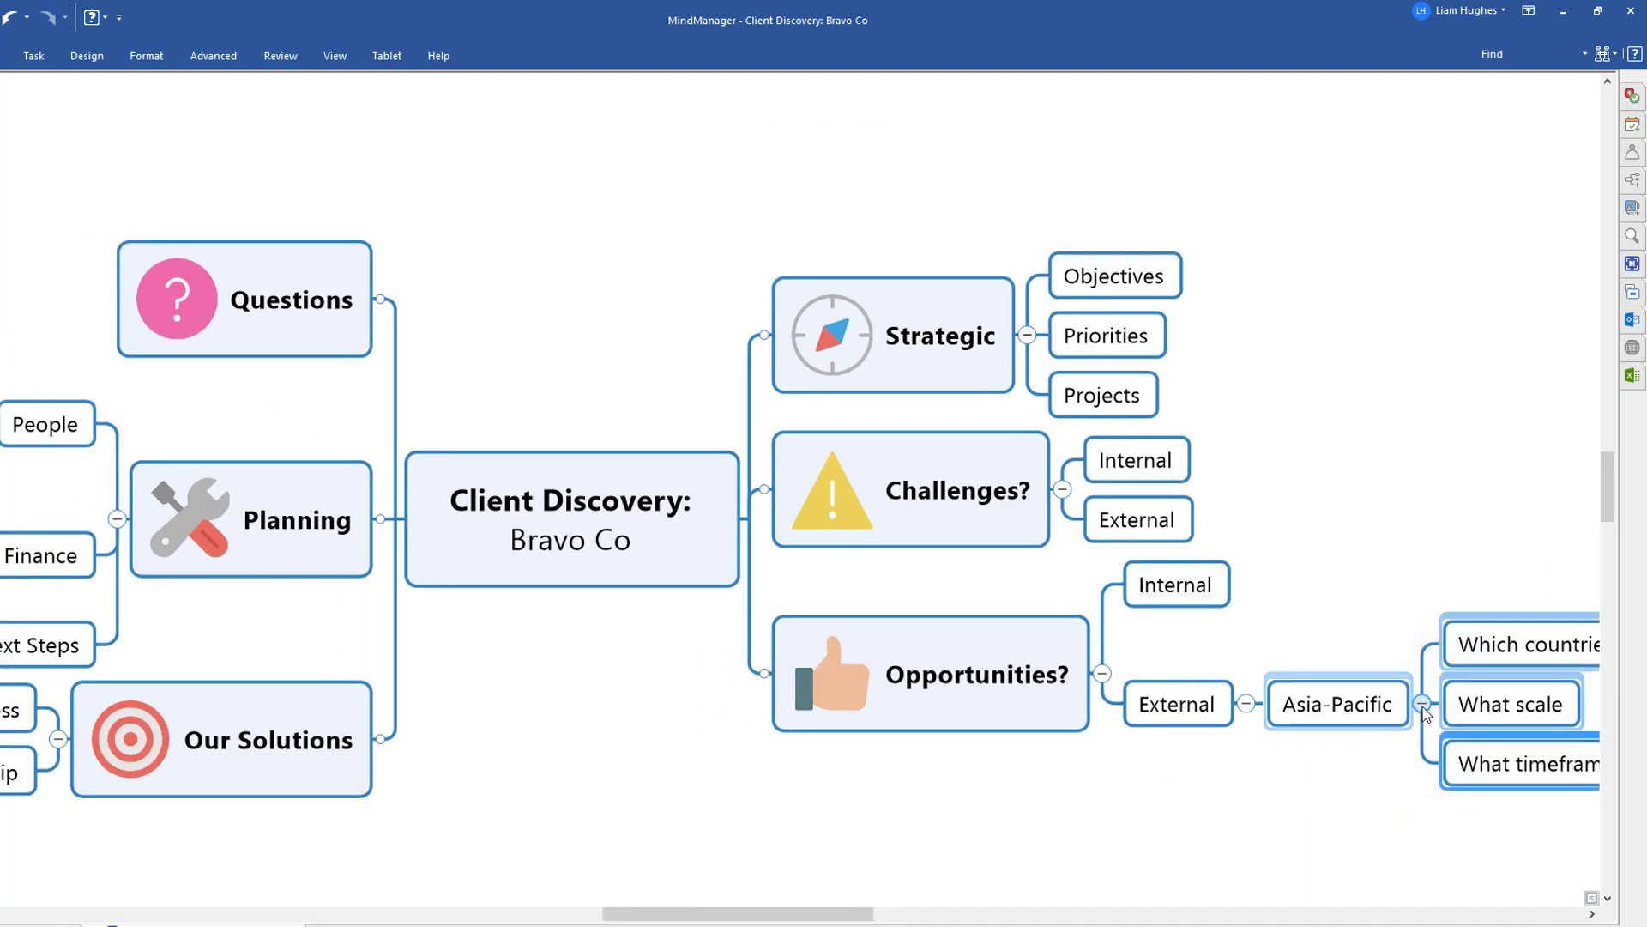
pyautogui.click(1422, 705)
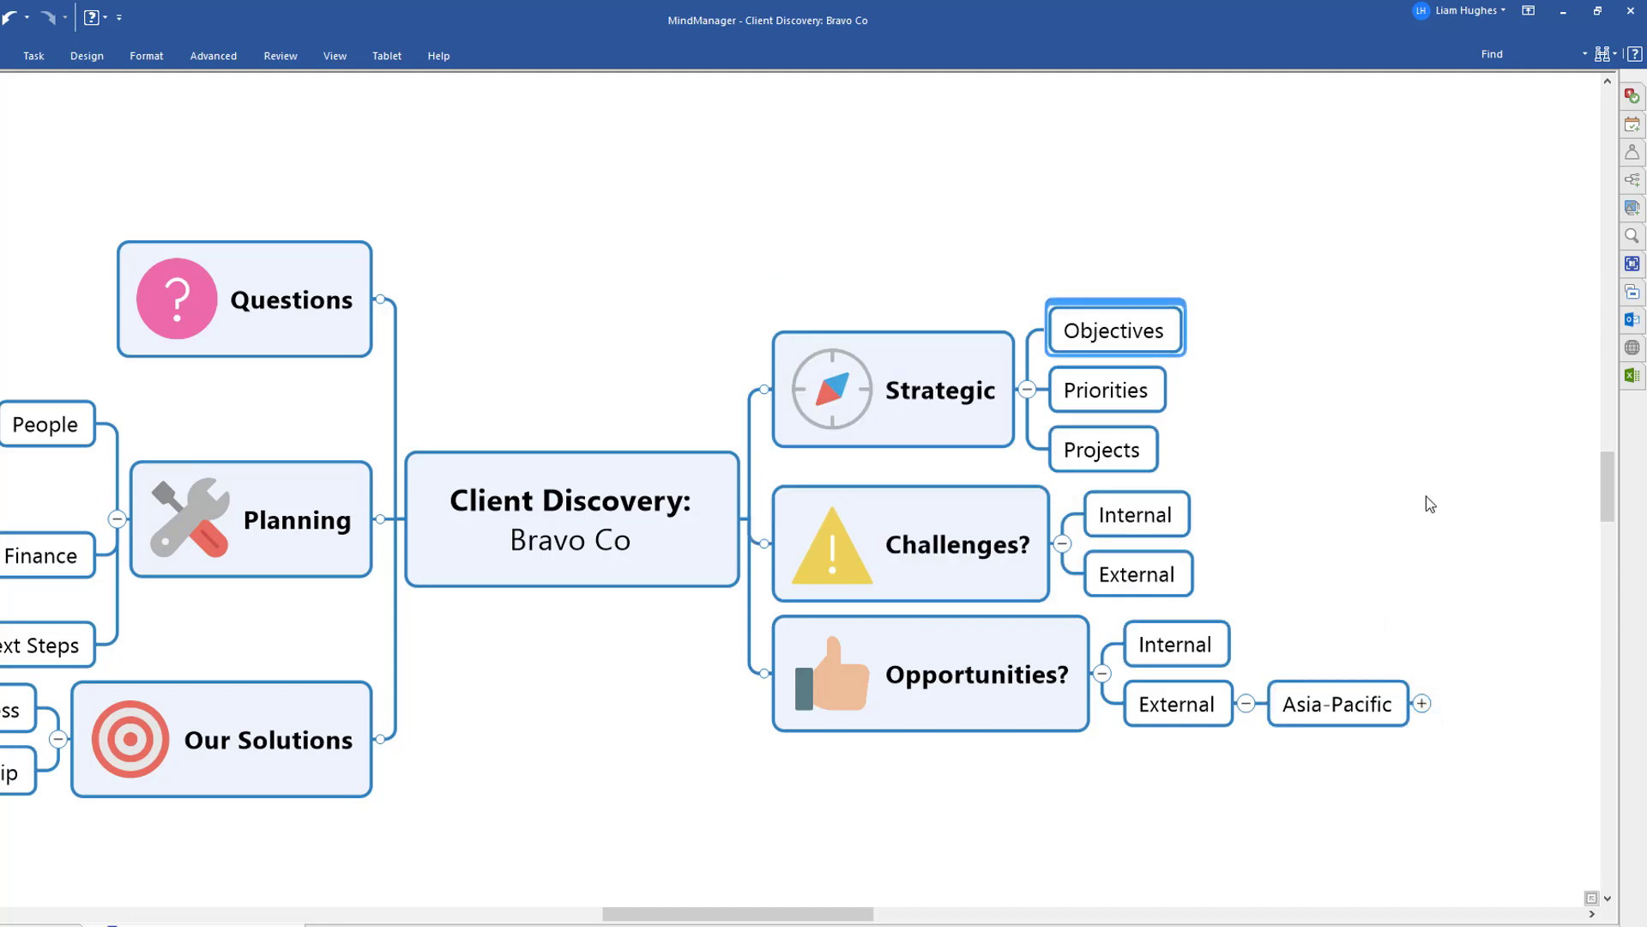
pyautogui.click(1373, 710)
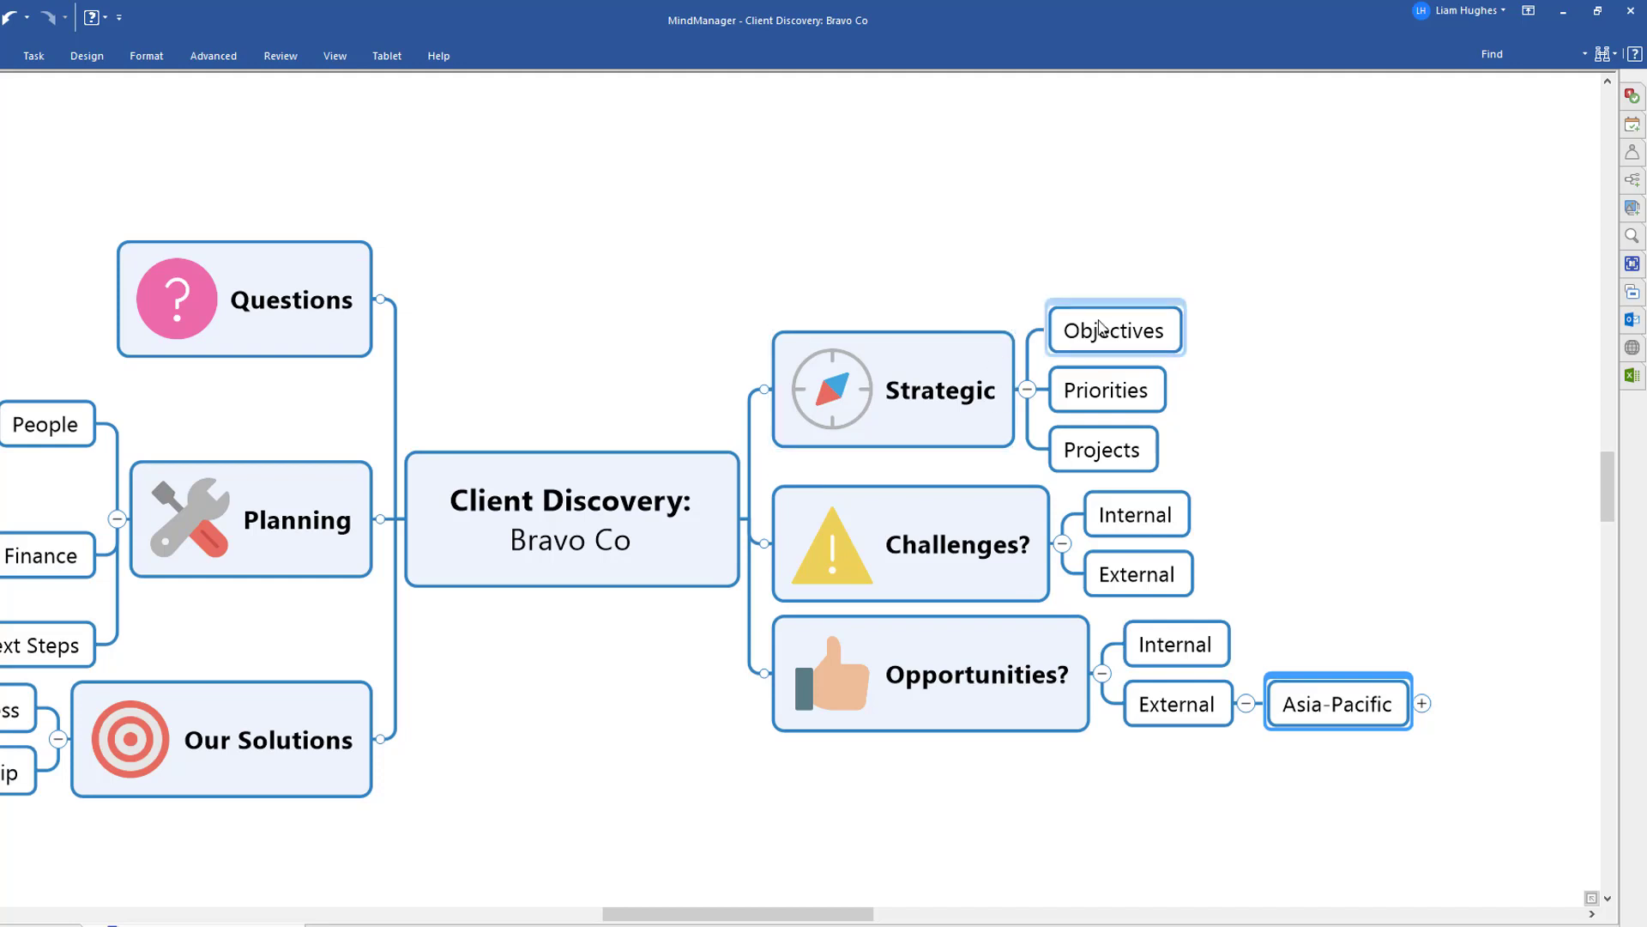
pyautogui.click(1002, 402)
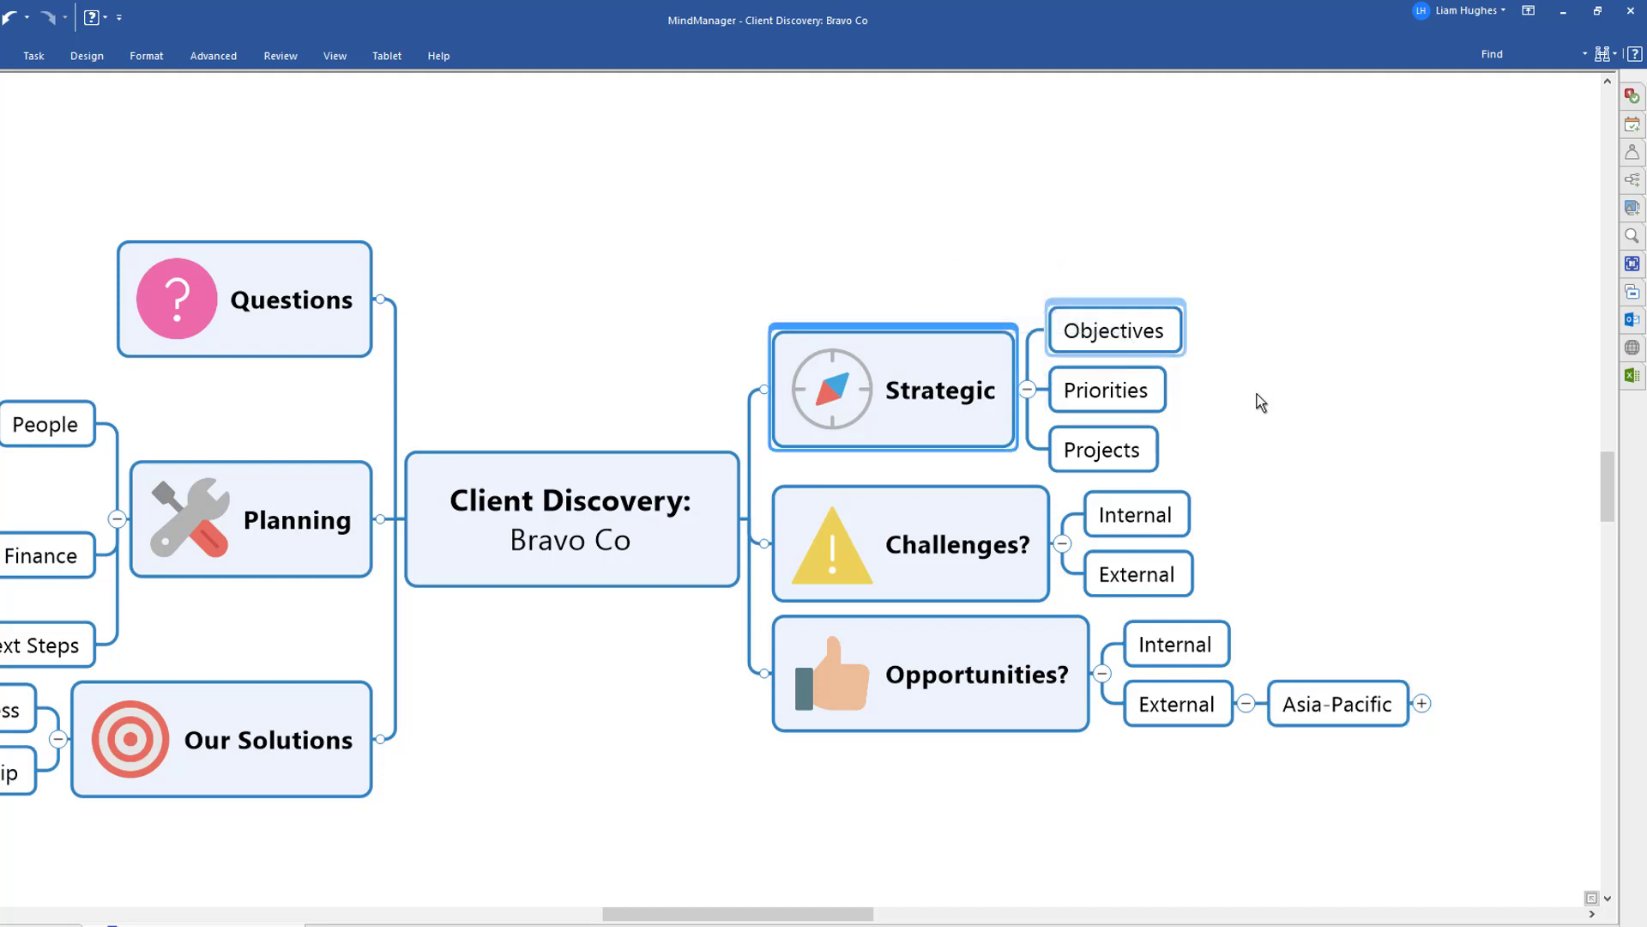
pyautogui.press('Right')
pyautogui.press('Down')
pyautogui.click(1188, 524)
pyautogui.click(1189, 584)
pyautogui.click(719, 779)
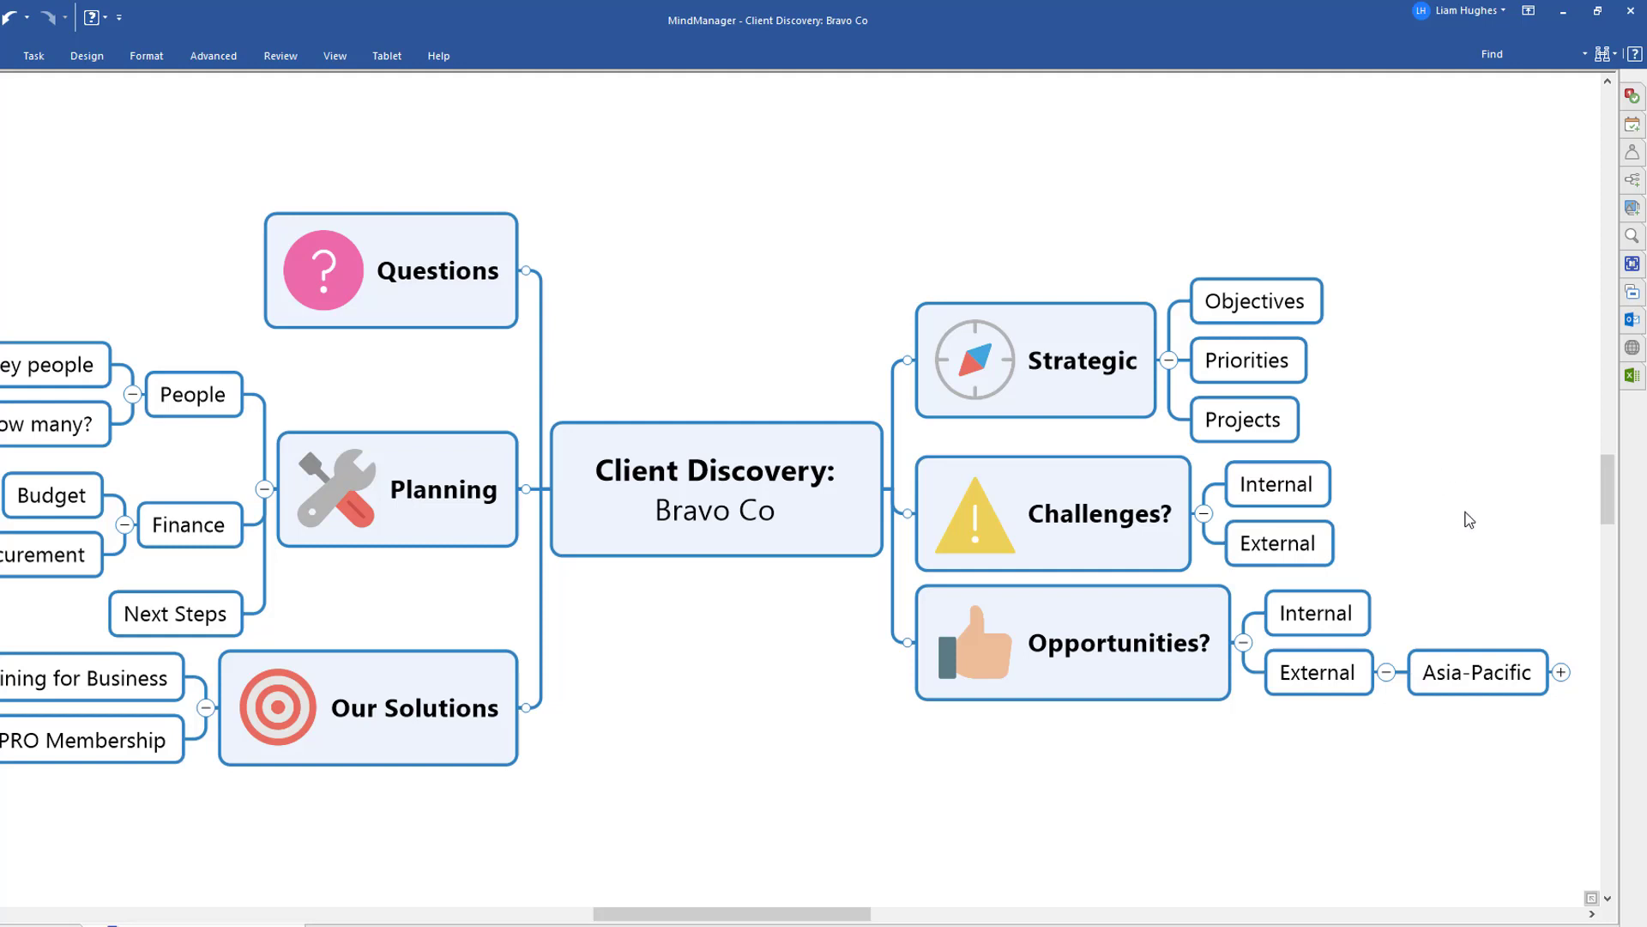
# Step: Attach the Attention icon from the Map Index's Single Icons group to Asia-Pacific
pyautogui.click(1460, 678)
pyautogui.click(1634, 101)
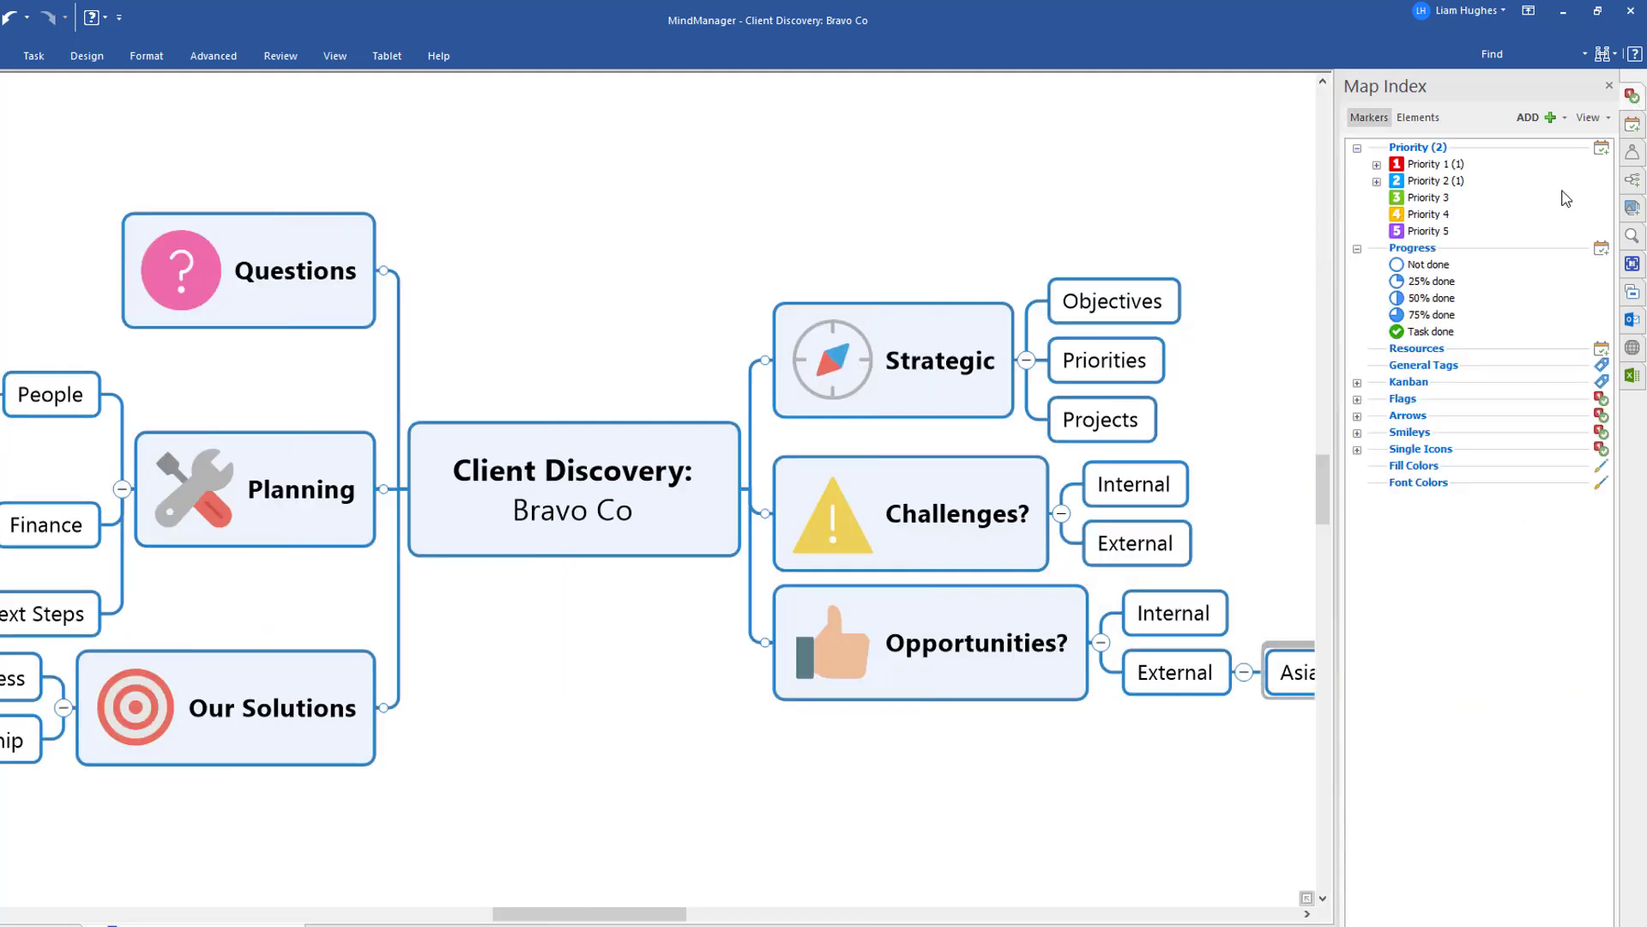
pyautogui.moveTo(1271, 369); pyautogui.dragTo(1036, 335)
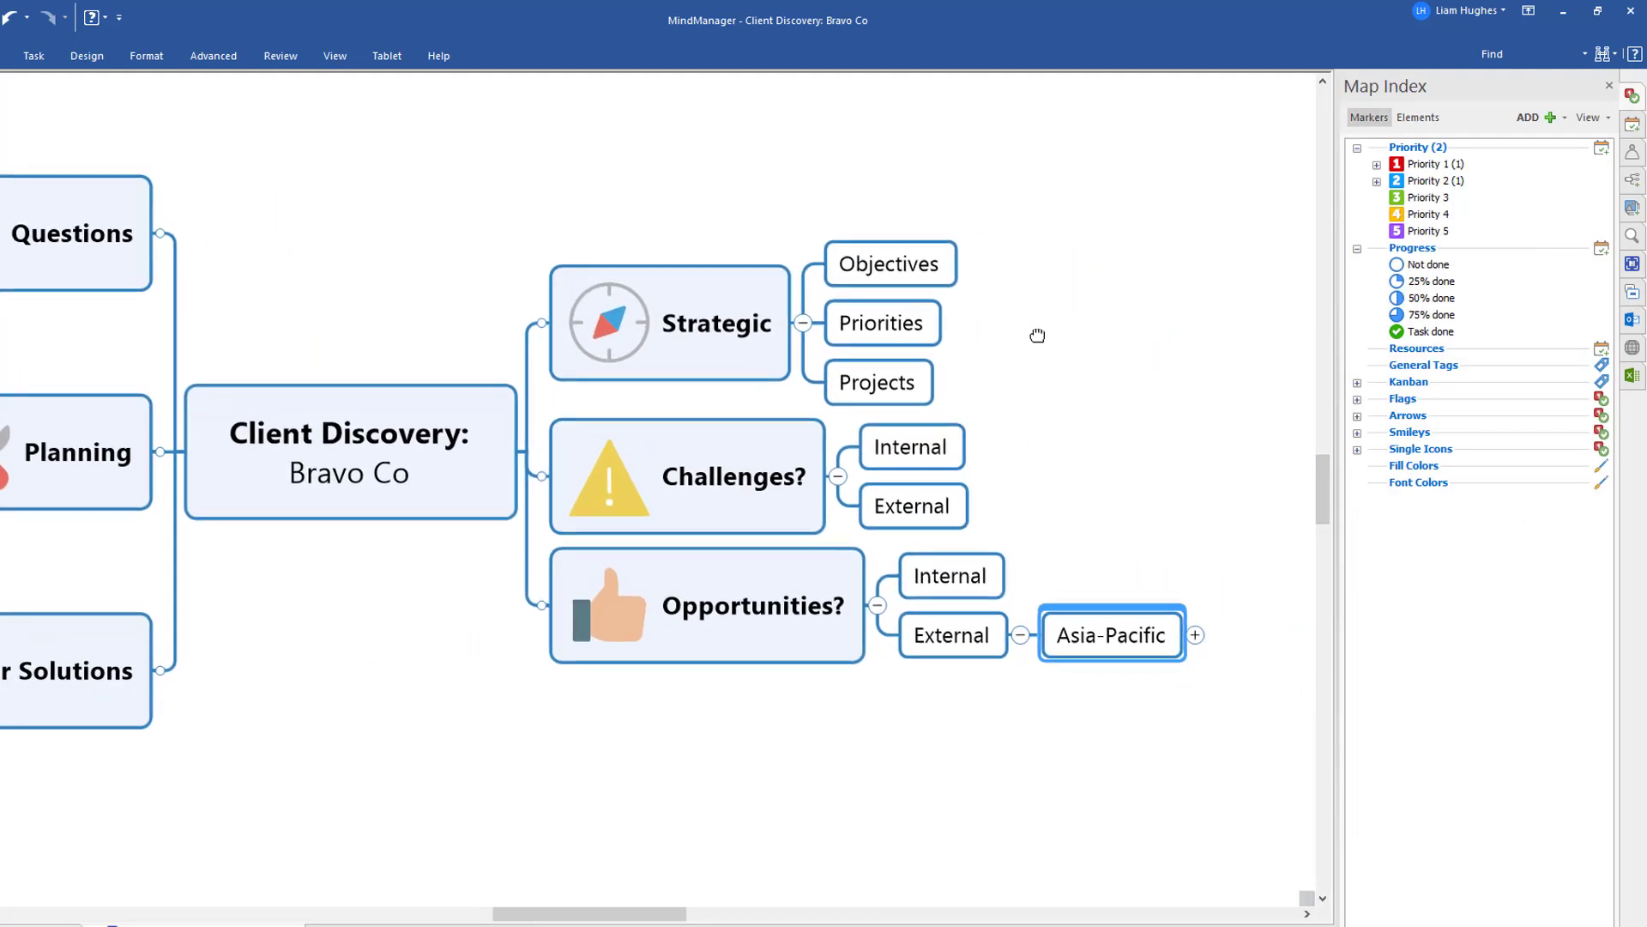
pyautogui.click(1423, 450)
pyautogui.click(1428, 516)
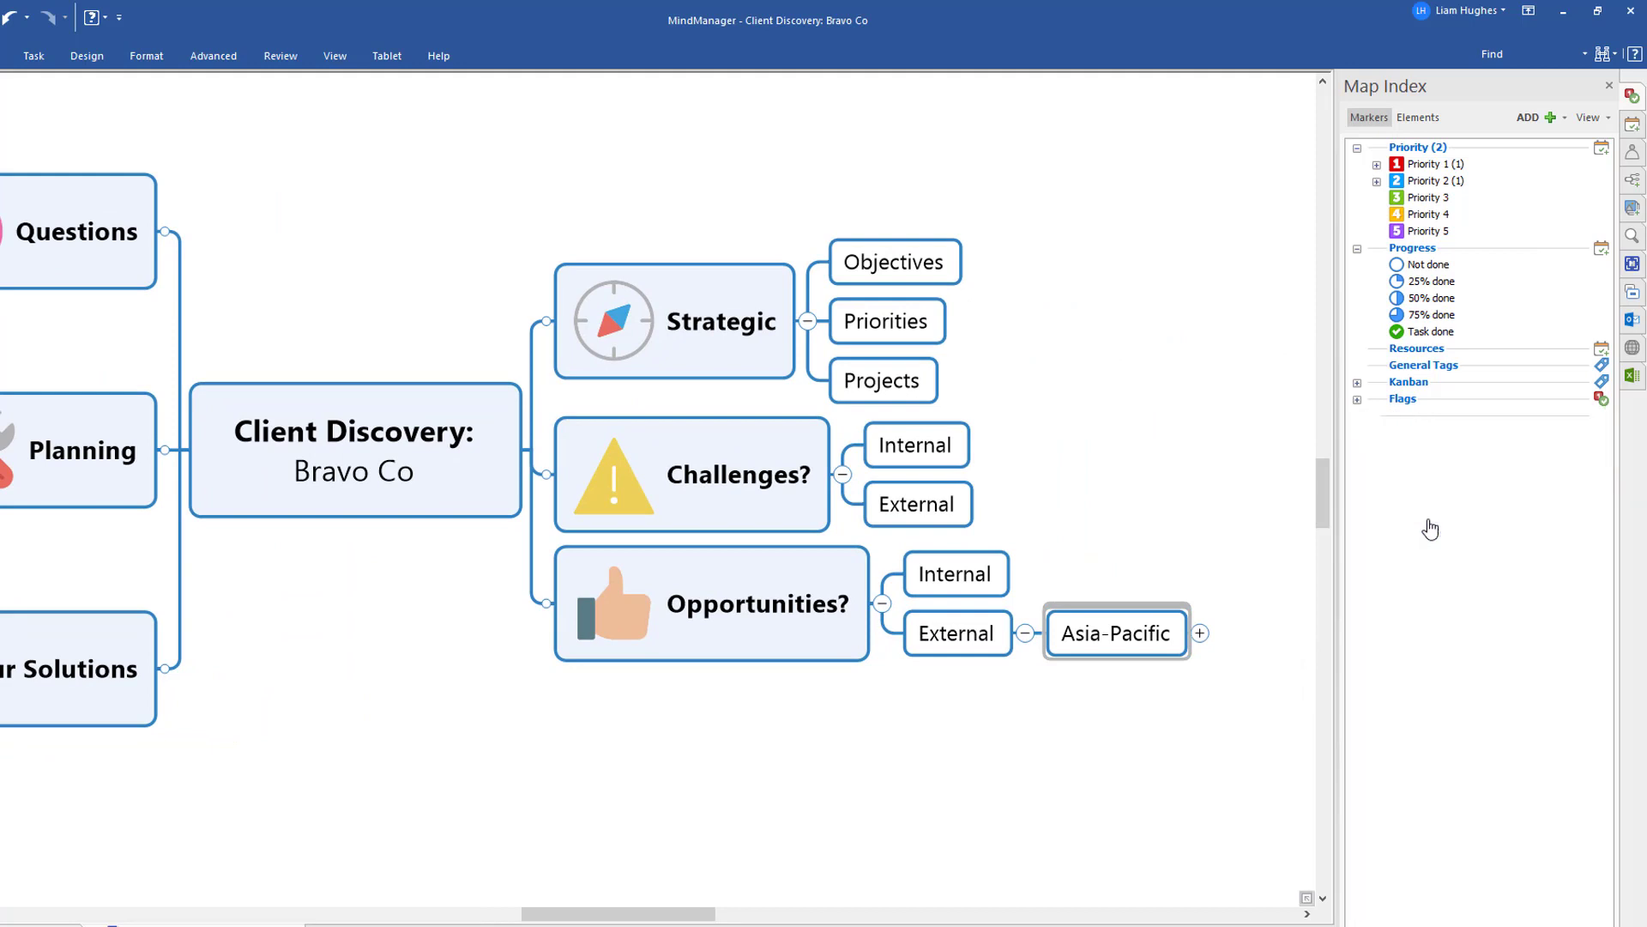
pyautogui.click(1610, 85)
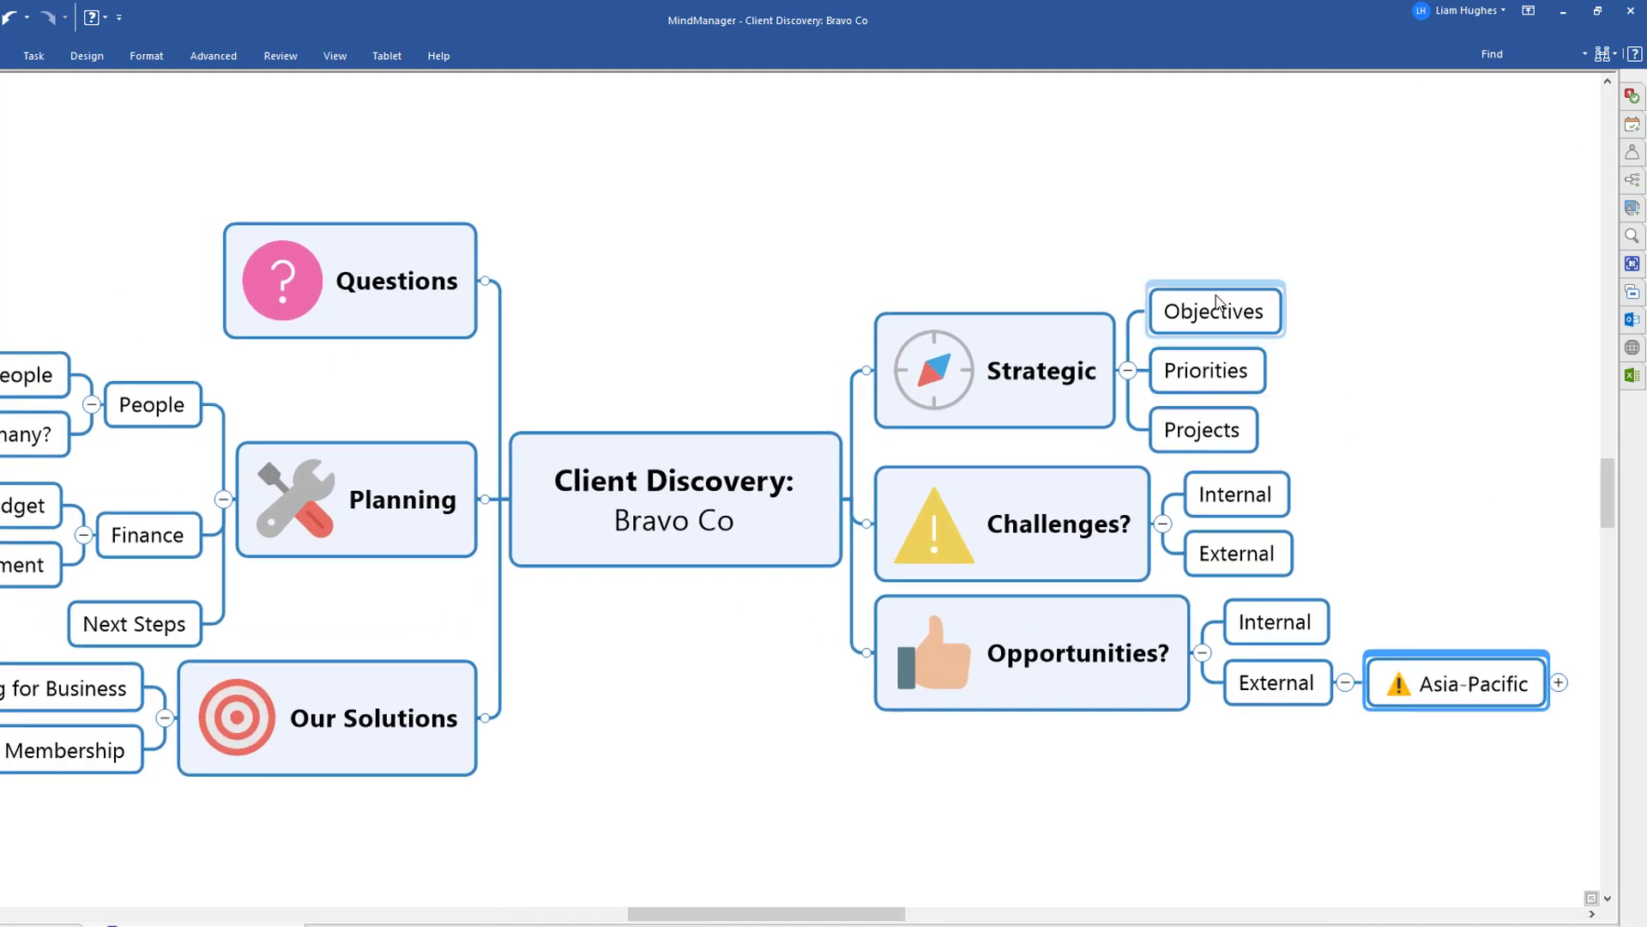
# Step: Leave two Subtopic placeholders under Priorities, deleting the extra one, and re-expand Asia-Pacific's questions
pyautogui.press('Insert')
pyautogui.press('Return')
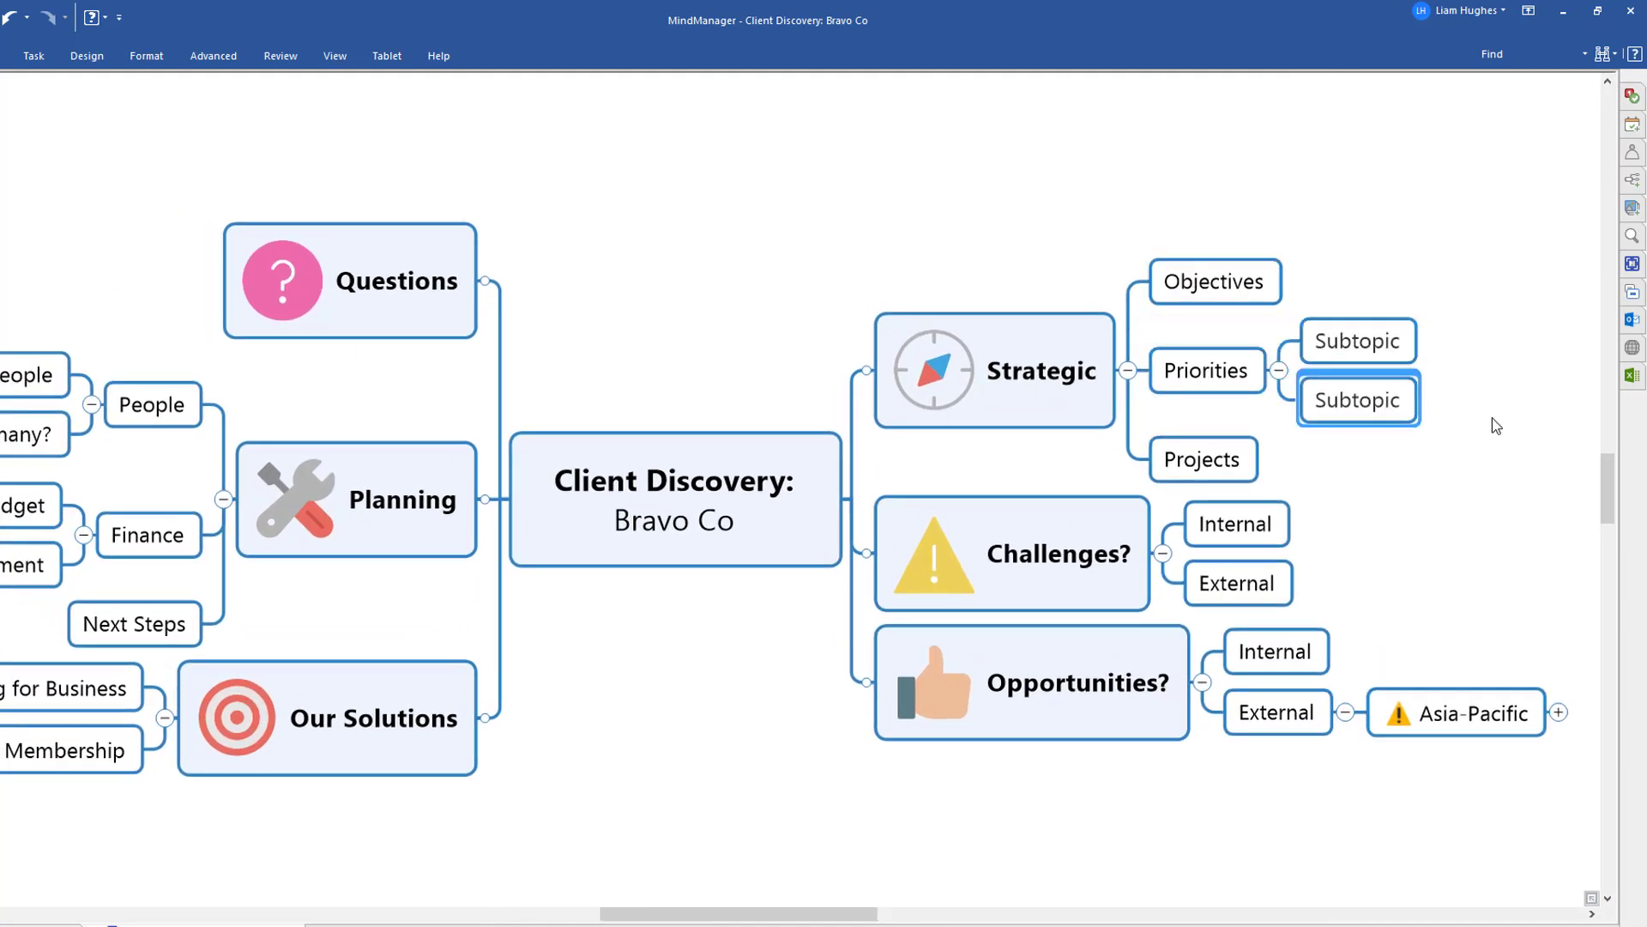
pyautogui.press('Return')
pyautogui.press('Insert')
pyautogui.press('Return')
pyautogui.press('Return')
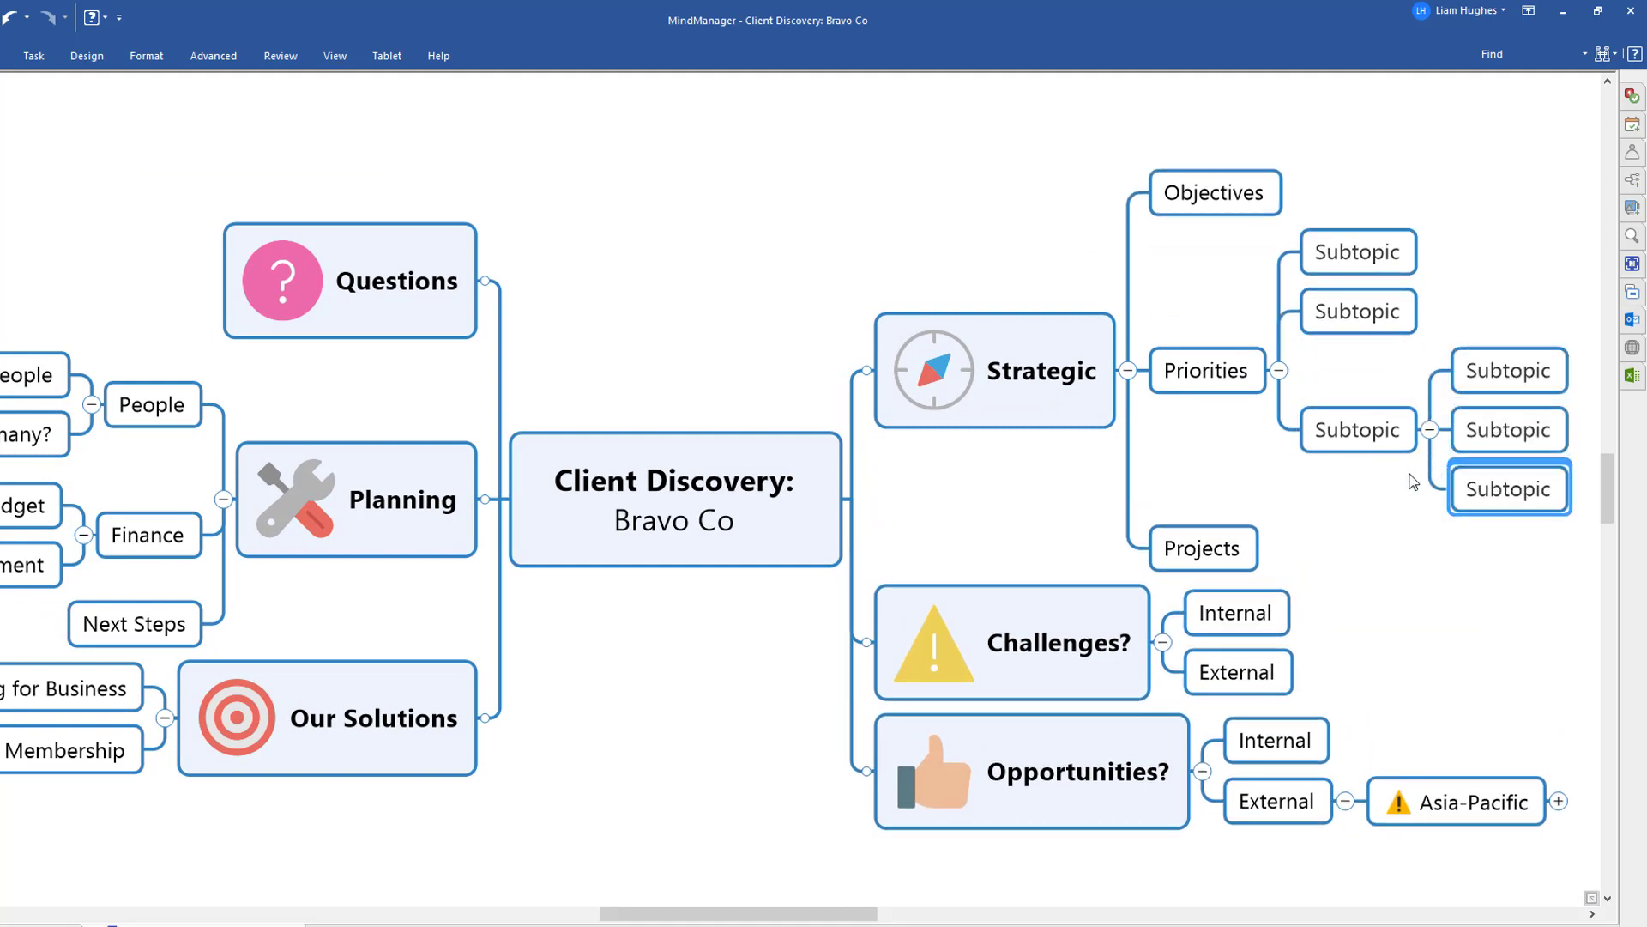
pyautogui.click(1402, 498)
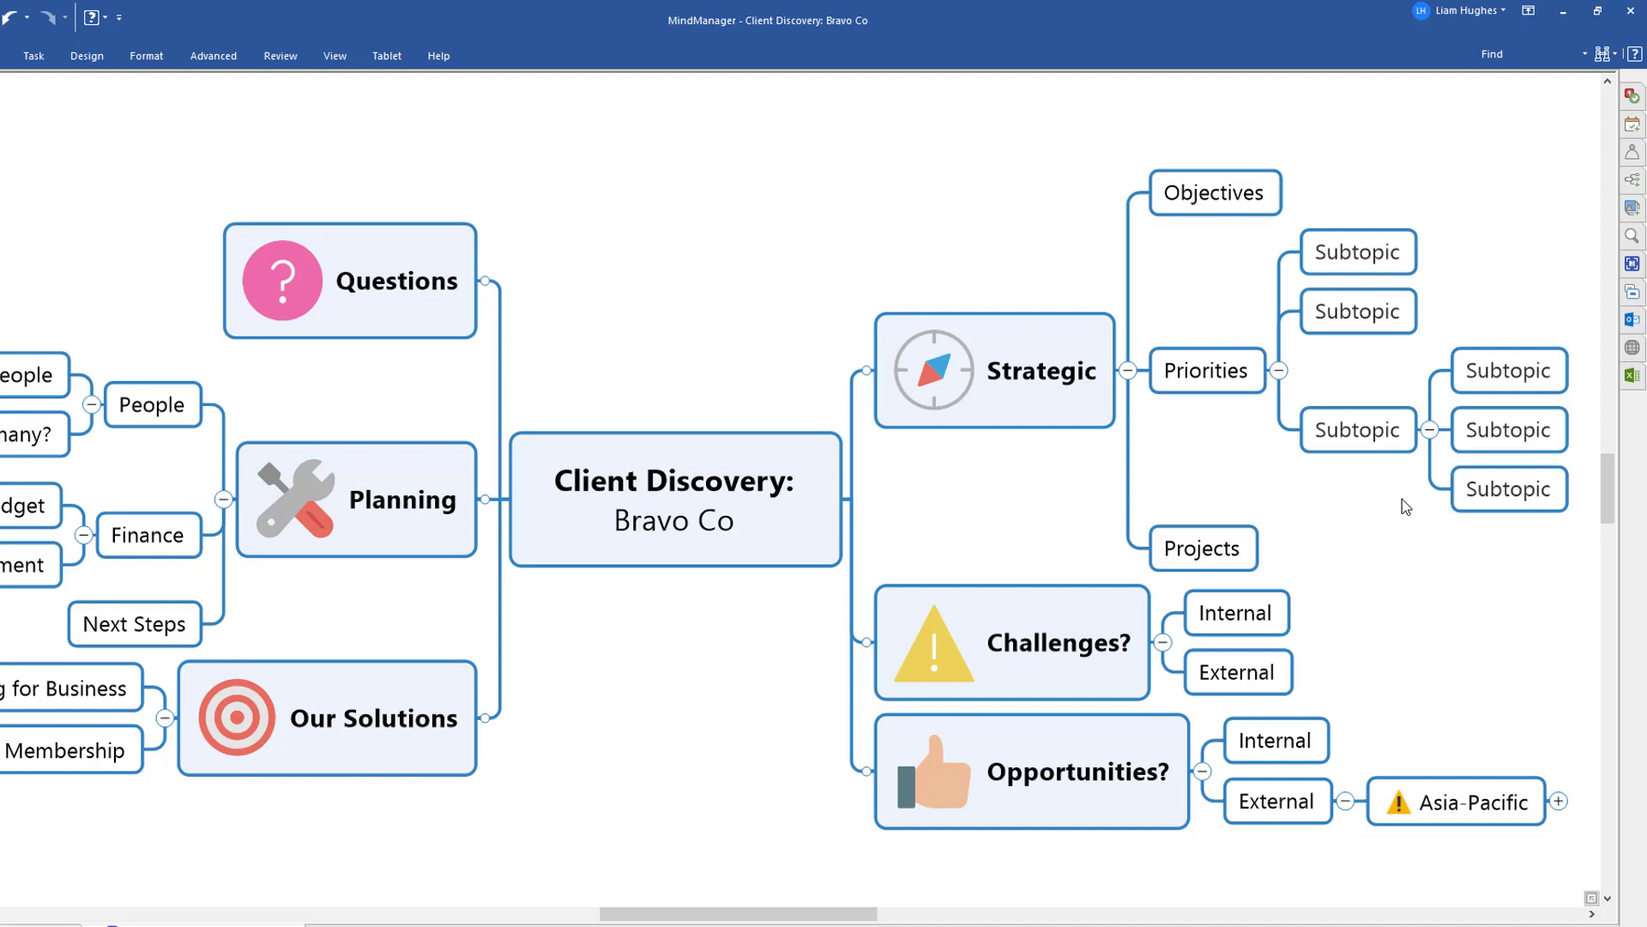
pyautogui.click(1368, 448)
pyautogui.press('Delete')
pyautogui.click(1404, 636)
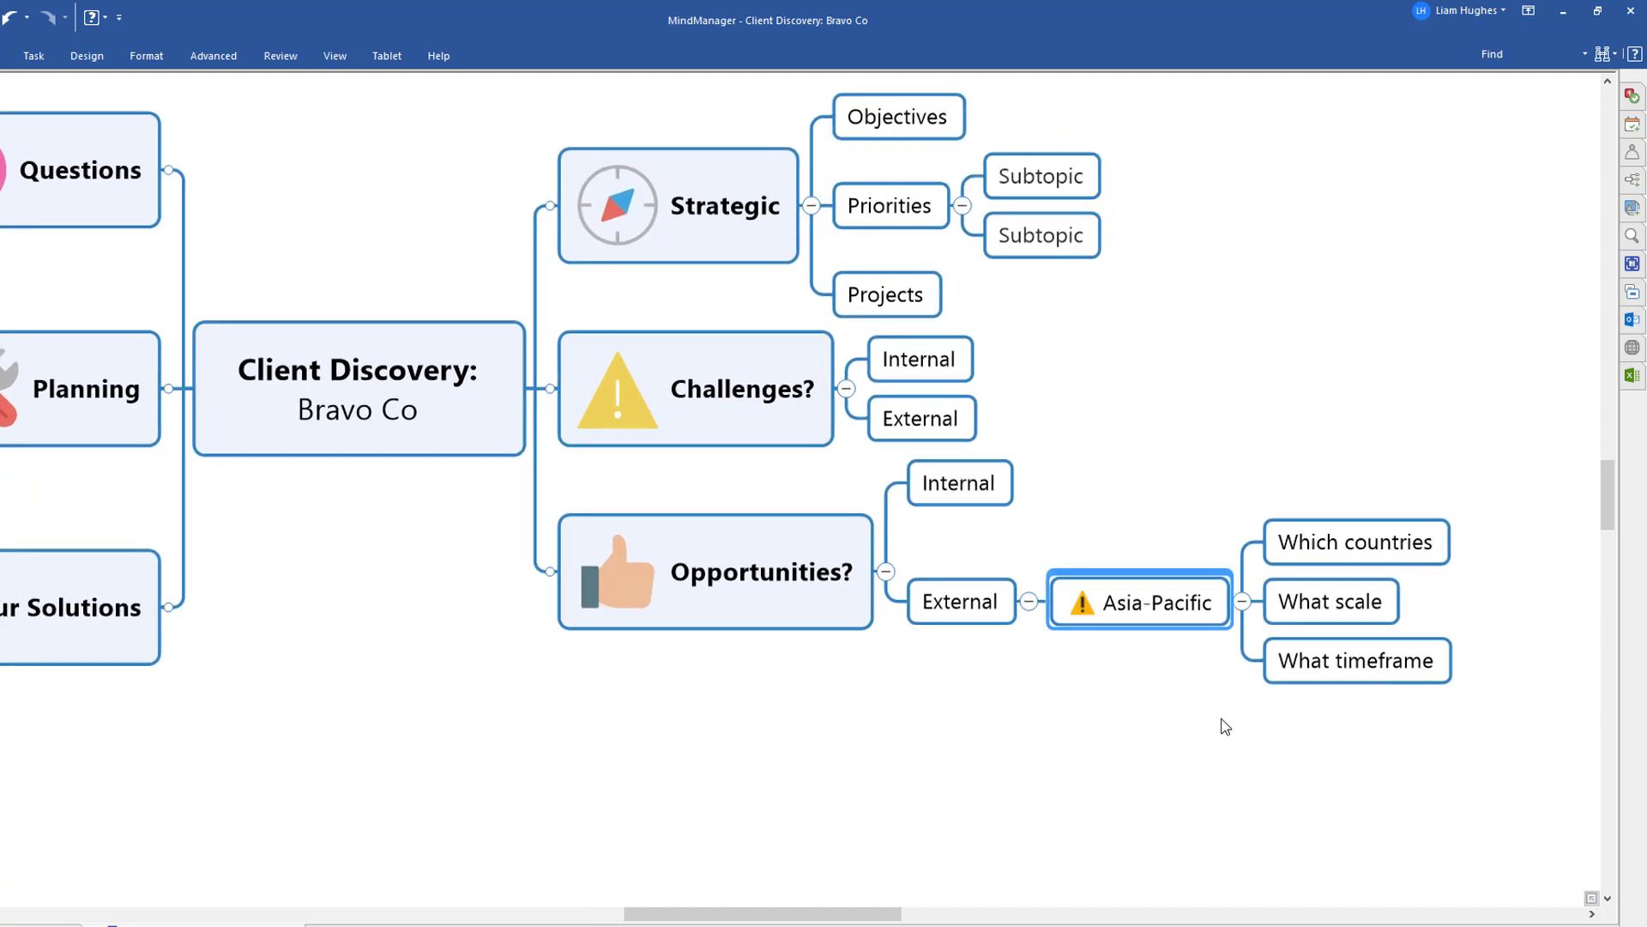
# Step: Collapse Asia-Pacific's questions, then select the central Client Discovery: Bravo Co topic and Next Steps
pyautogui.click(1243, 601)
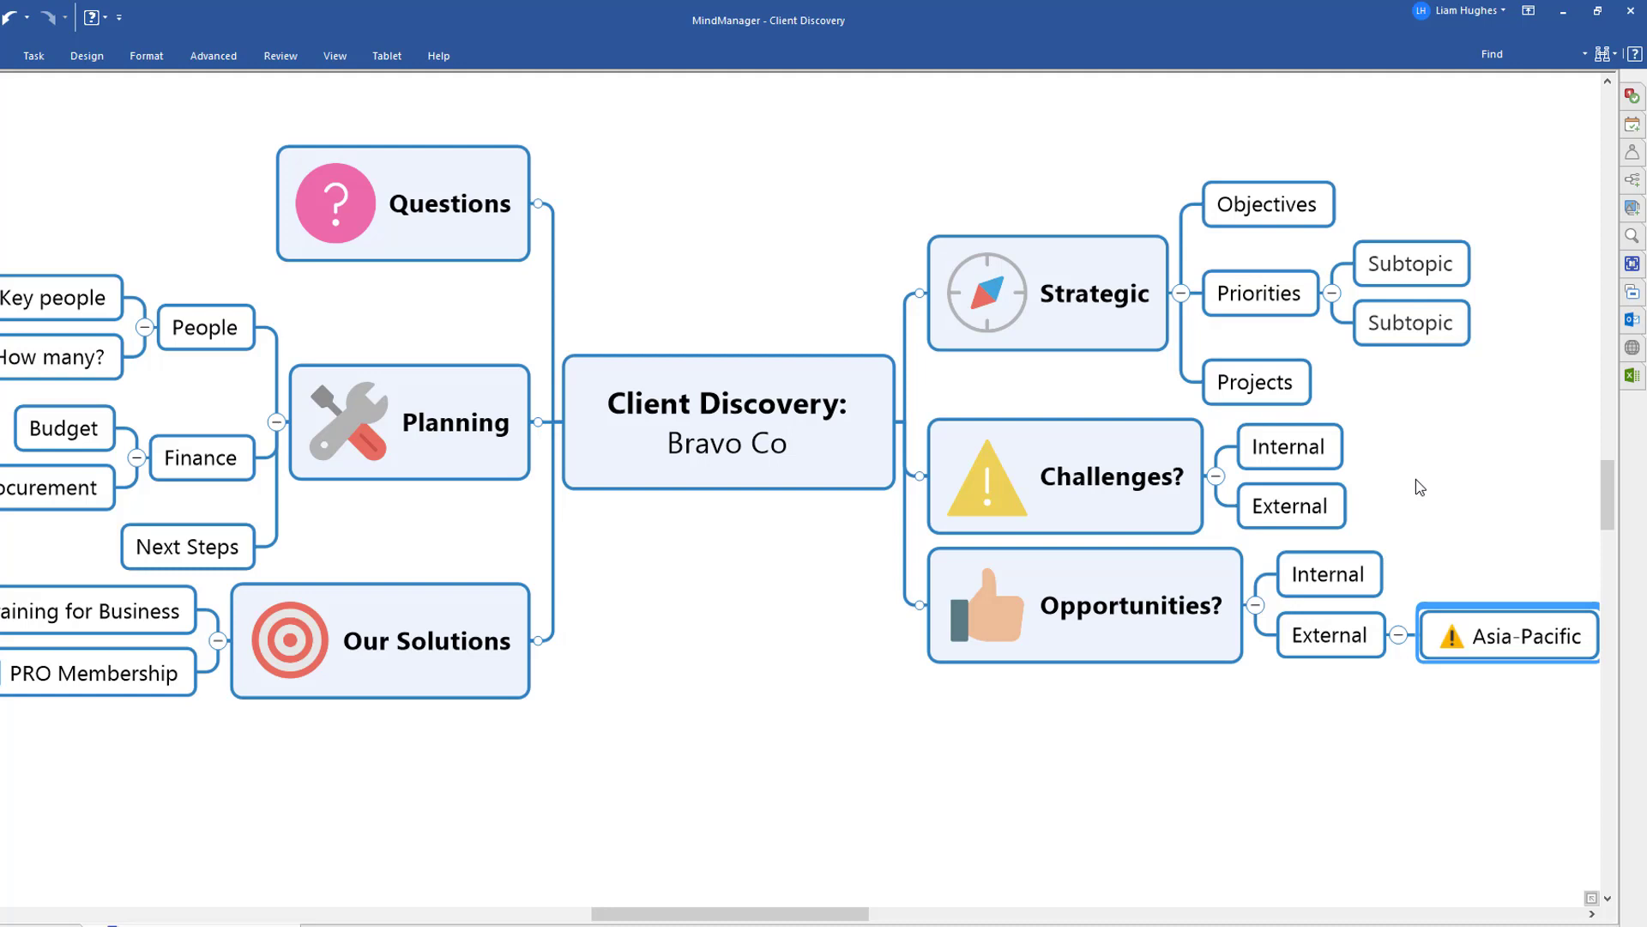
pyautogui.click(762, 454)
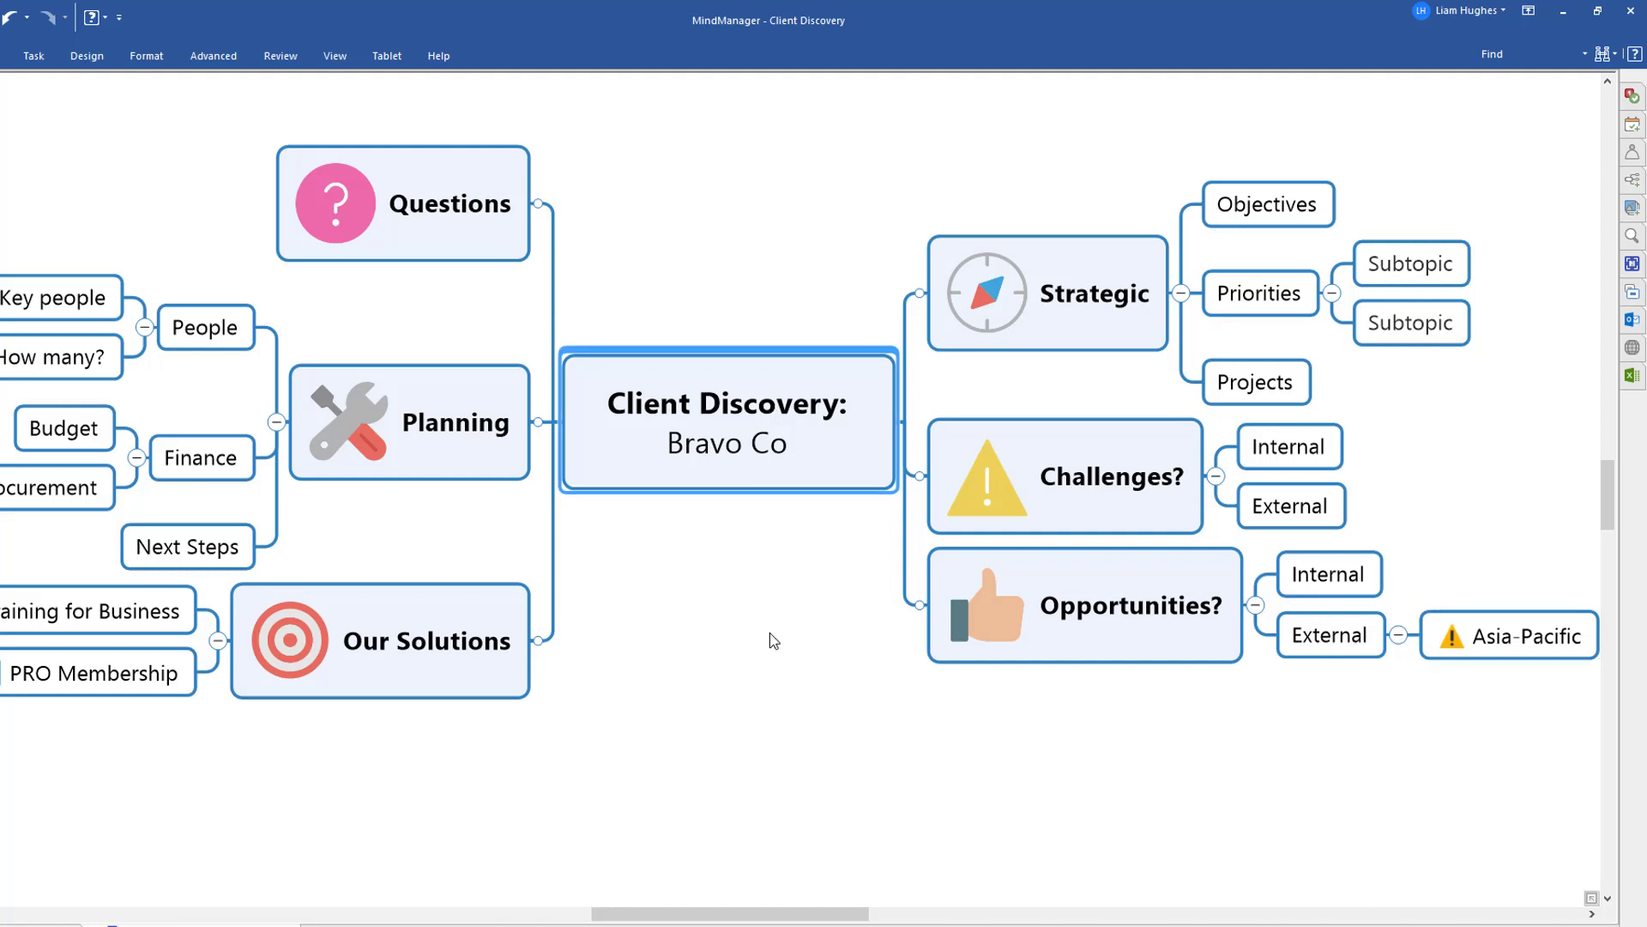
pyautogui.click(203, 546)
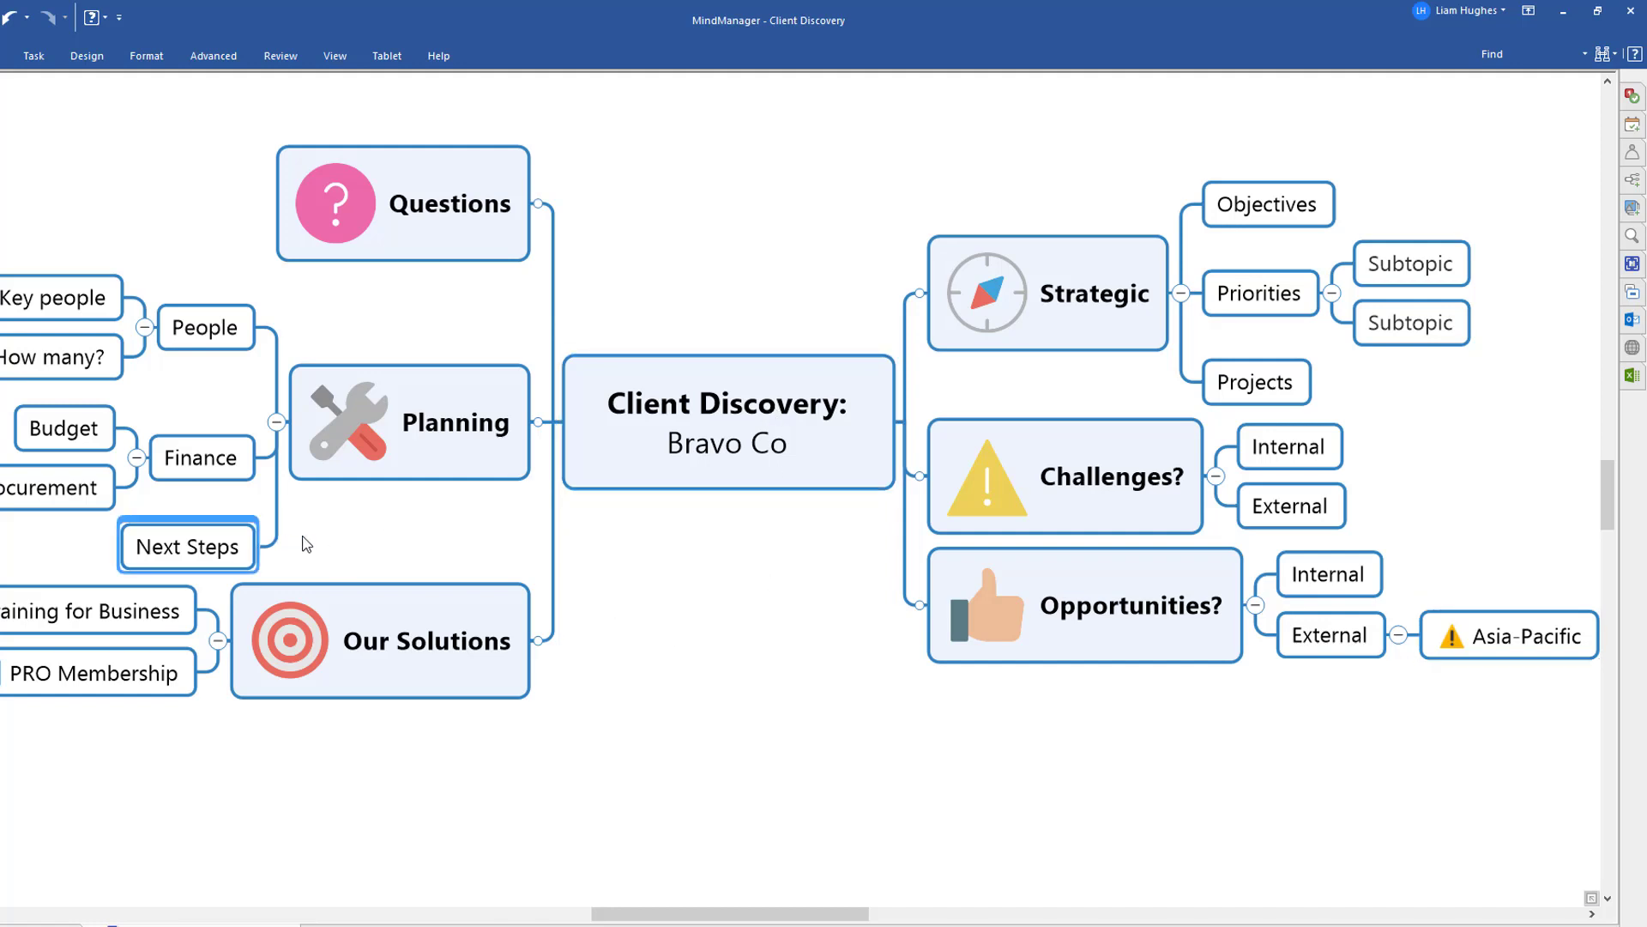